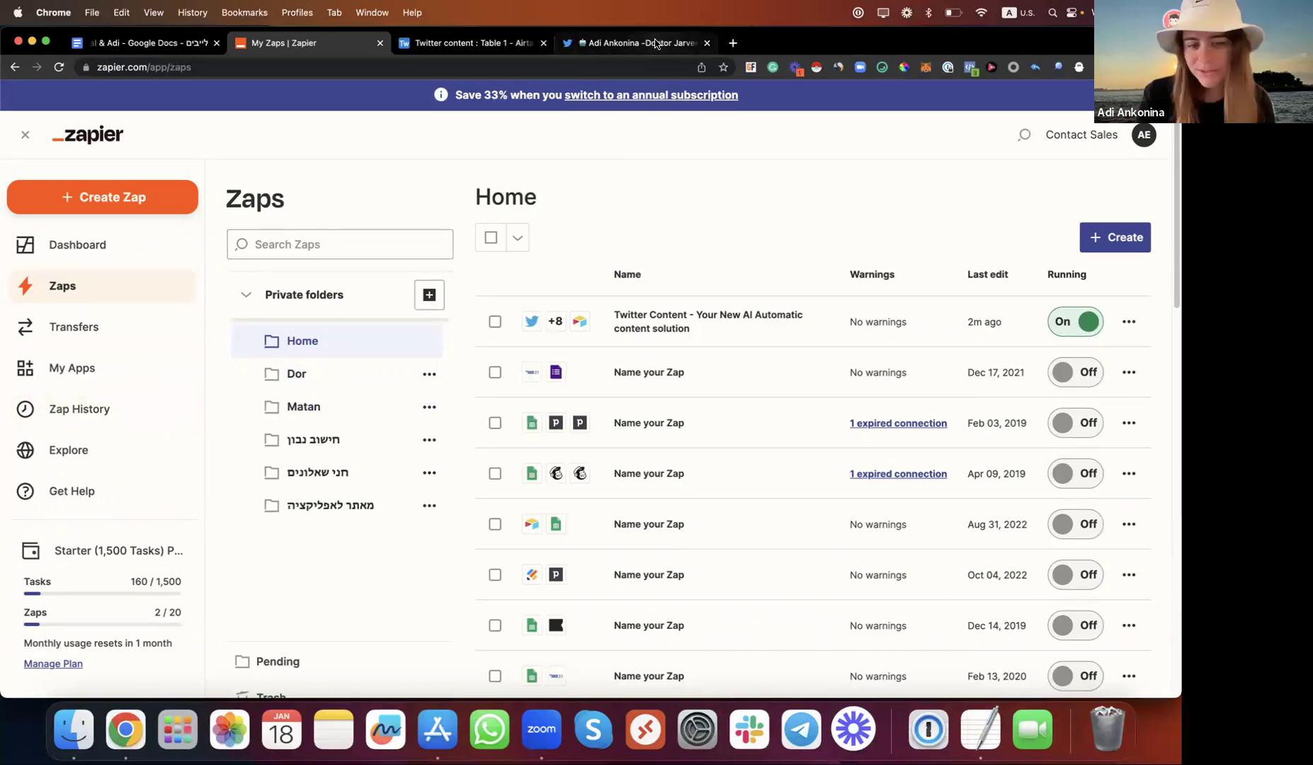
- Glance at the Twitter profile, then bring up the 'Twitter content' Airtable table with 104 mentions
left_click(656, 43)
left_click(350, 41)
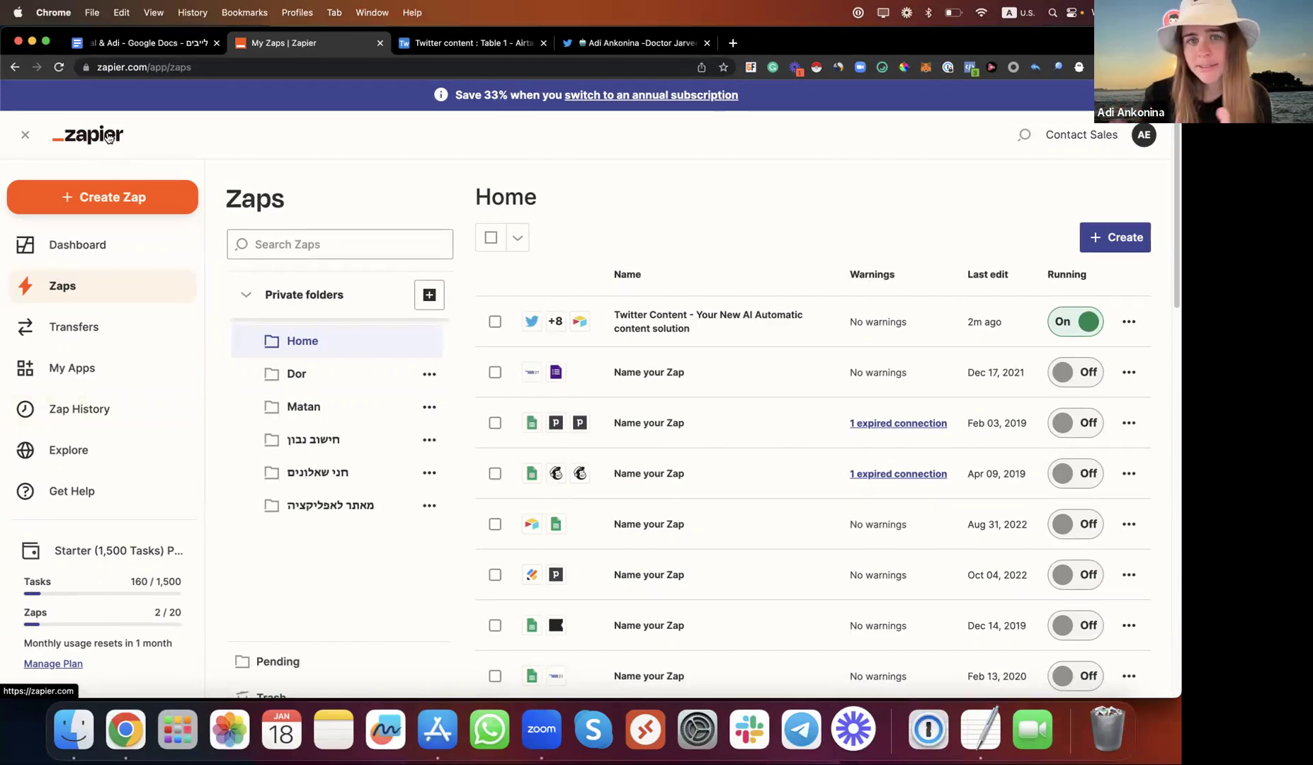
left_click(447, 42)
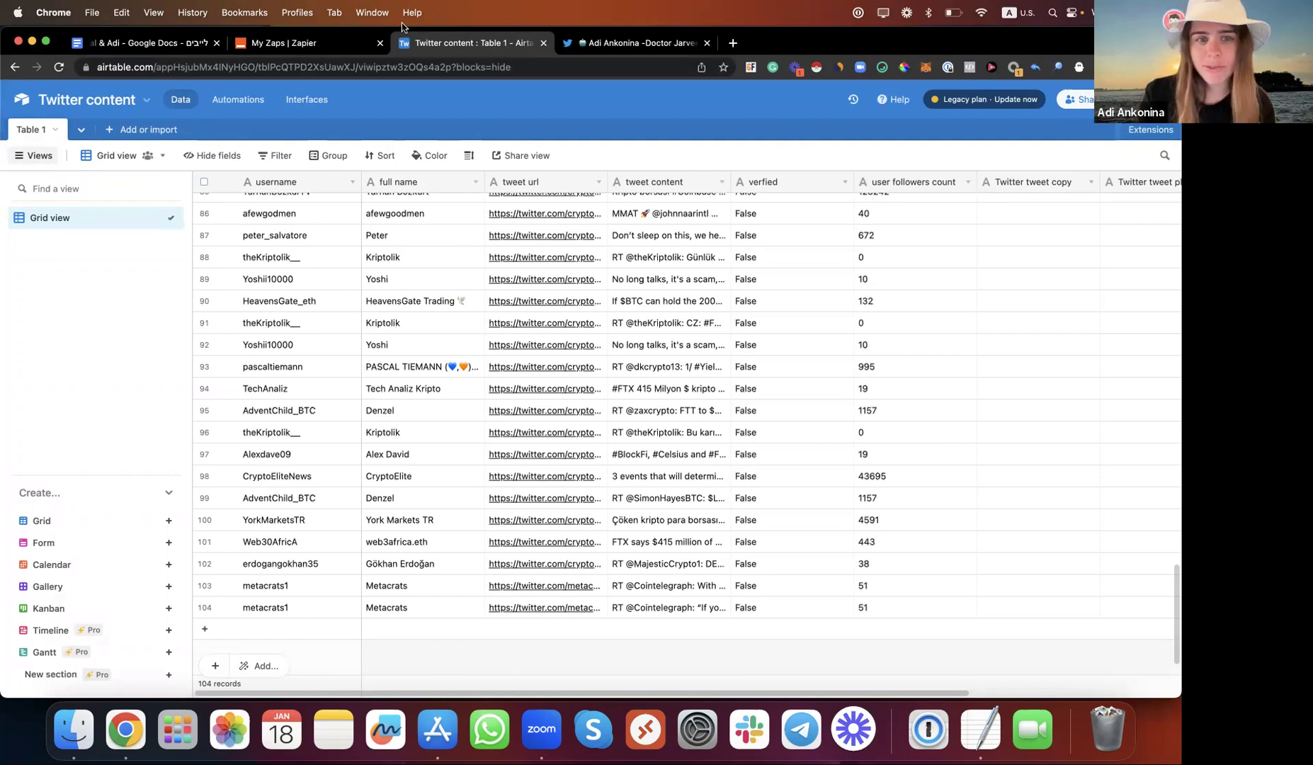
- Scroll the Airtable grid to the top and head back to My Zaps in Zapier
scroll(420, 303, "up", 20)
left_click(343, 50)
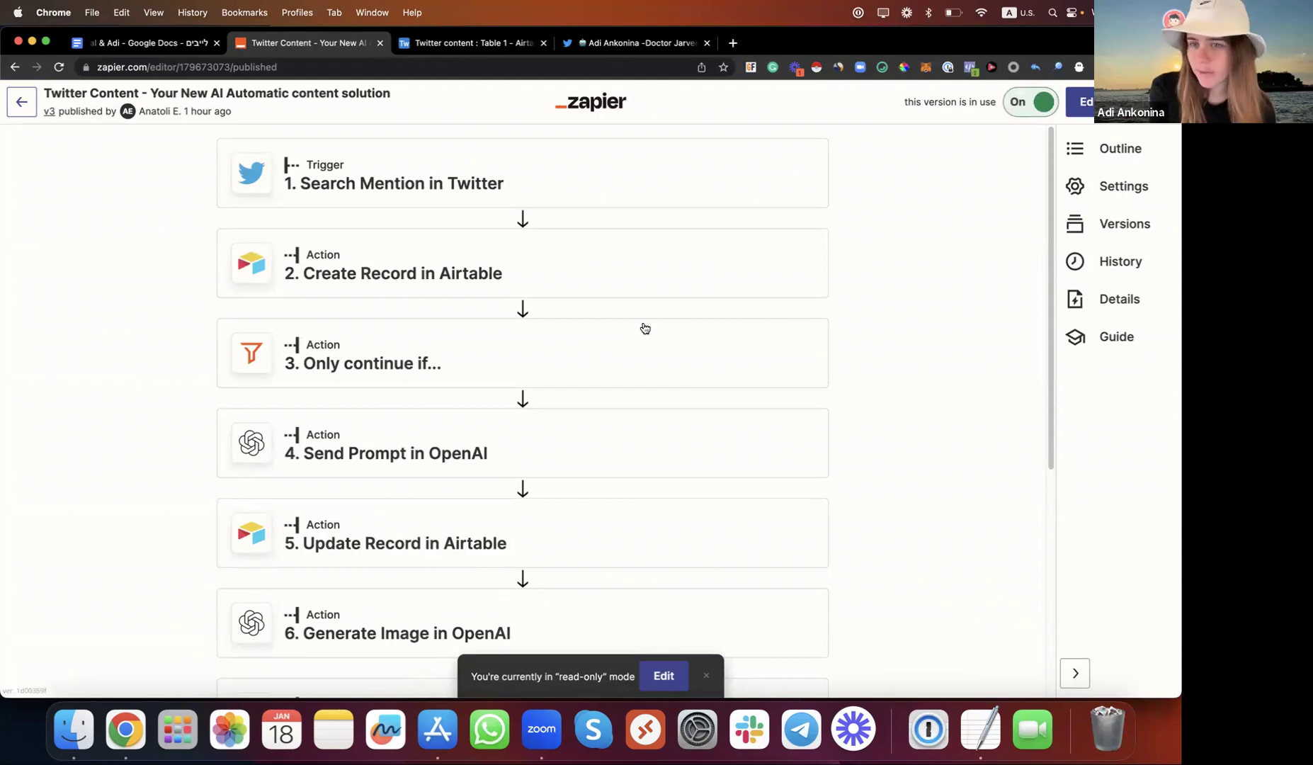
- Turn the published zap into a draft and check the trigger's '#ftx' search term
left_click(461, 199)
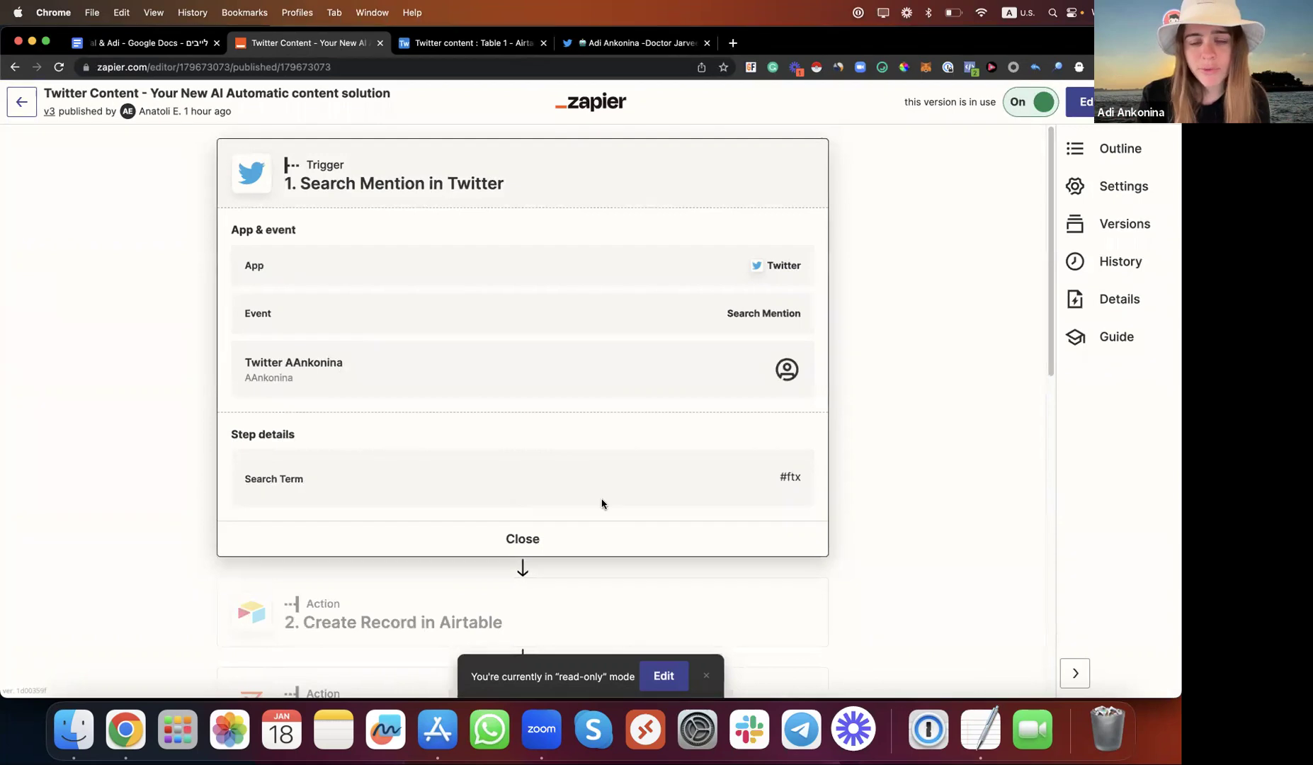
left_click(1088, 105)
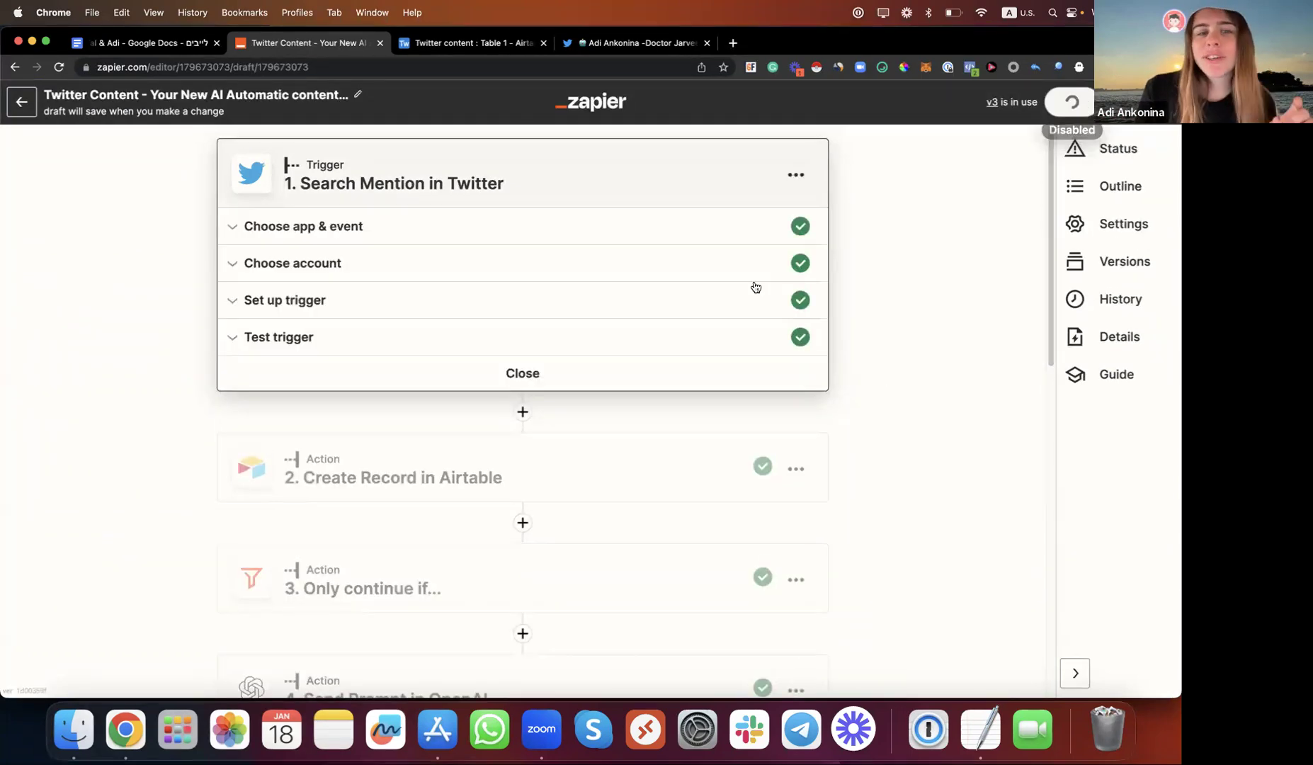
left_click(375, 301)
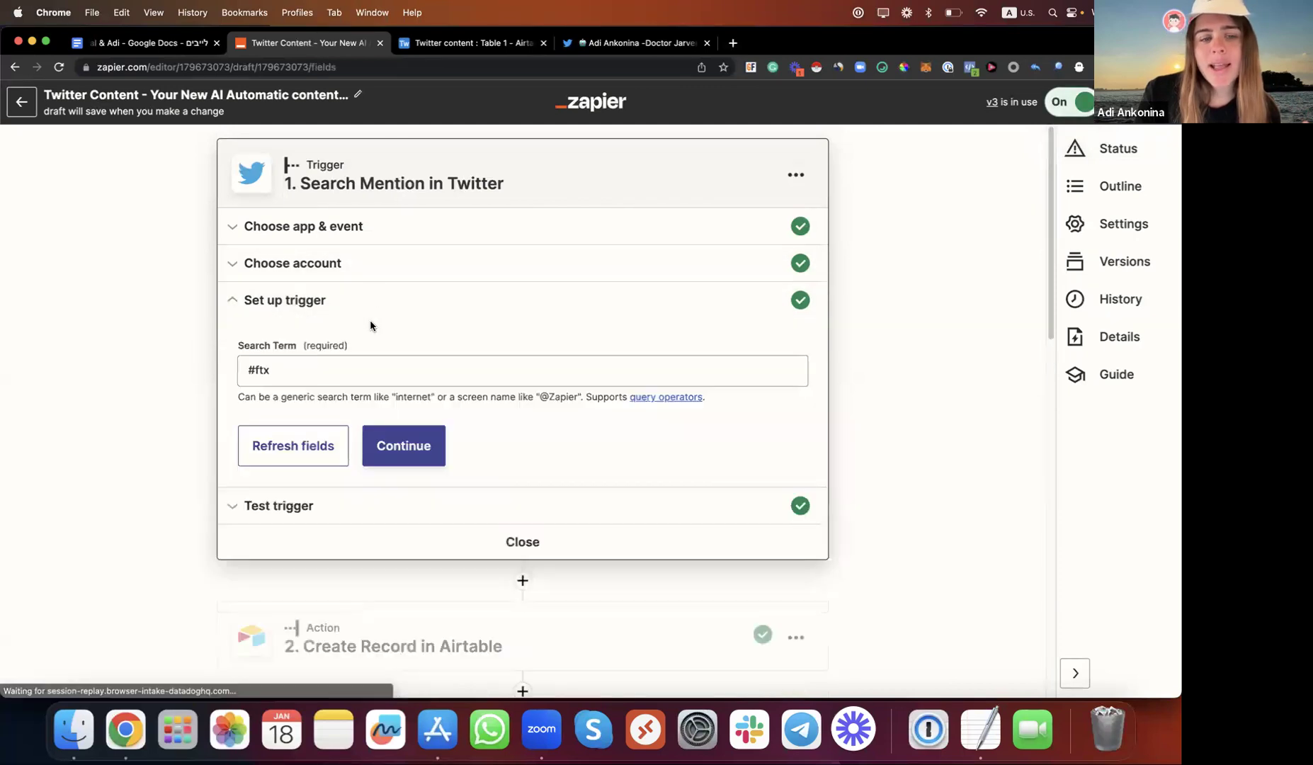
left_click(317, 510)
left_click(301, 310)
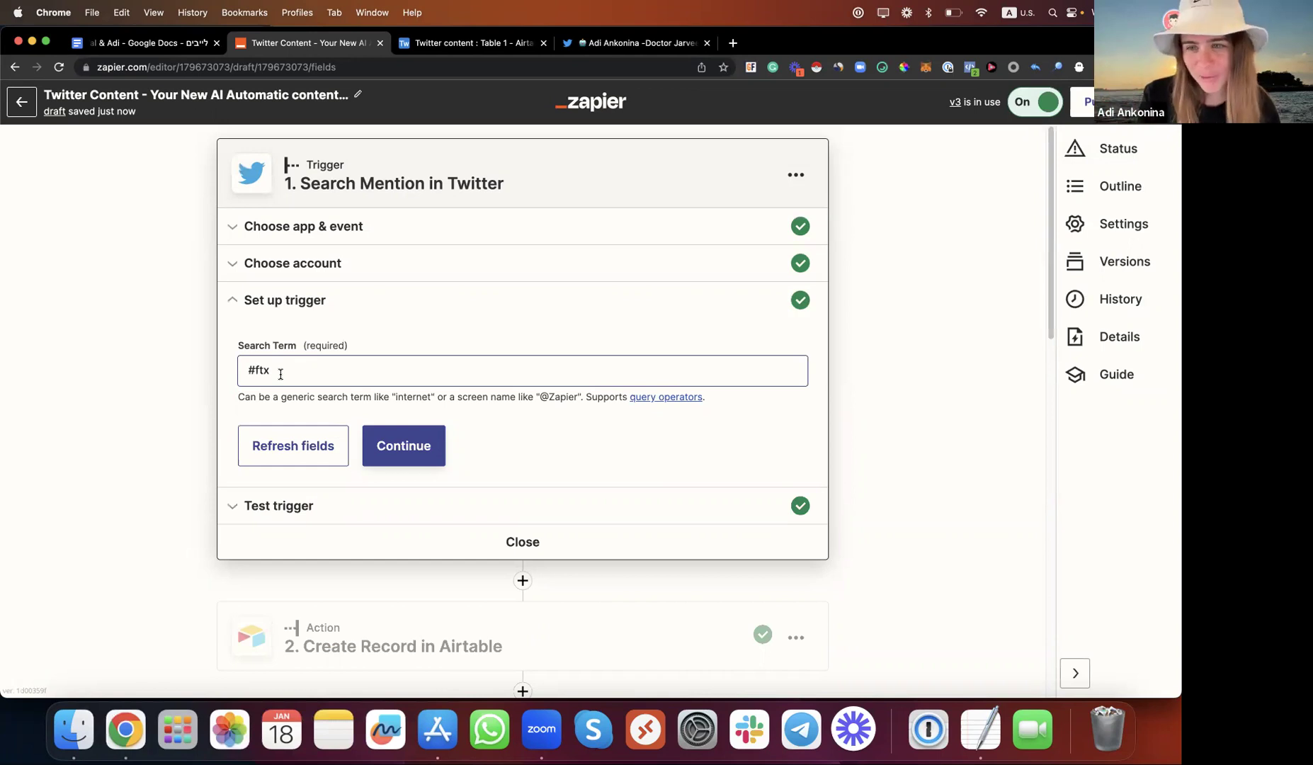
left_click_drag(320, 370, 150, 356)
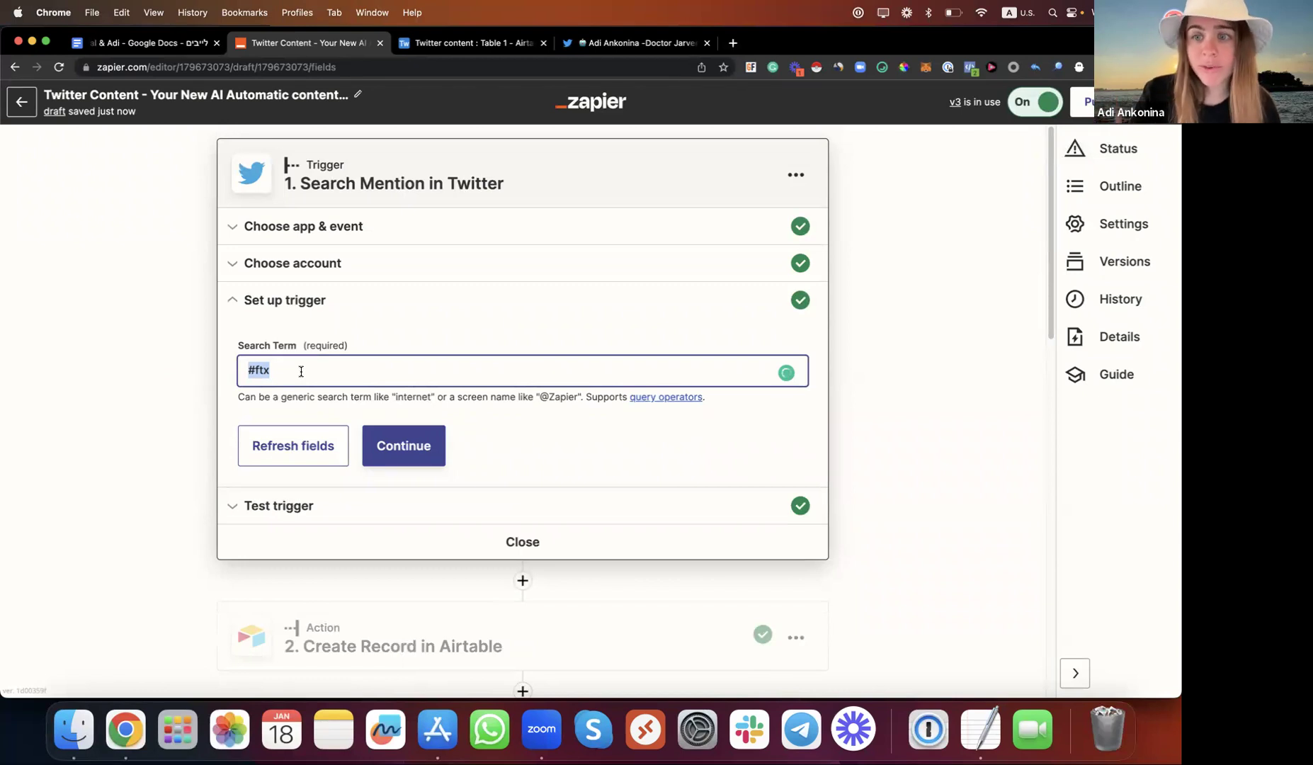
- Open the Create Record in Airtable step and switch back to the Airtable table
scroll(304, 379, "down", 3)
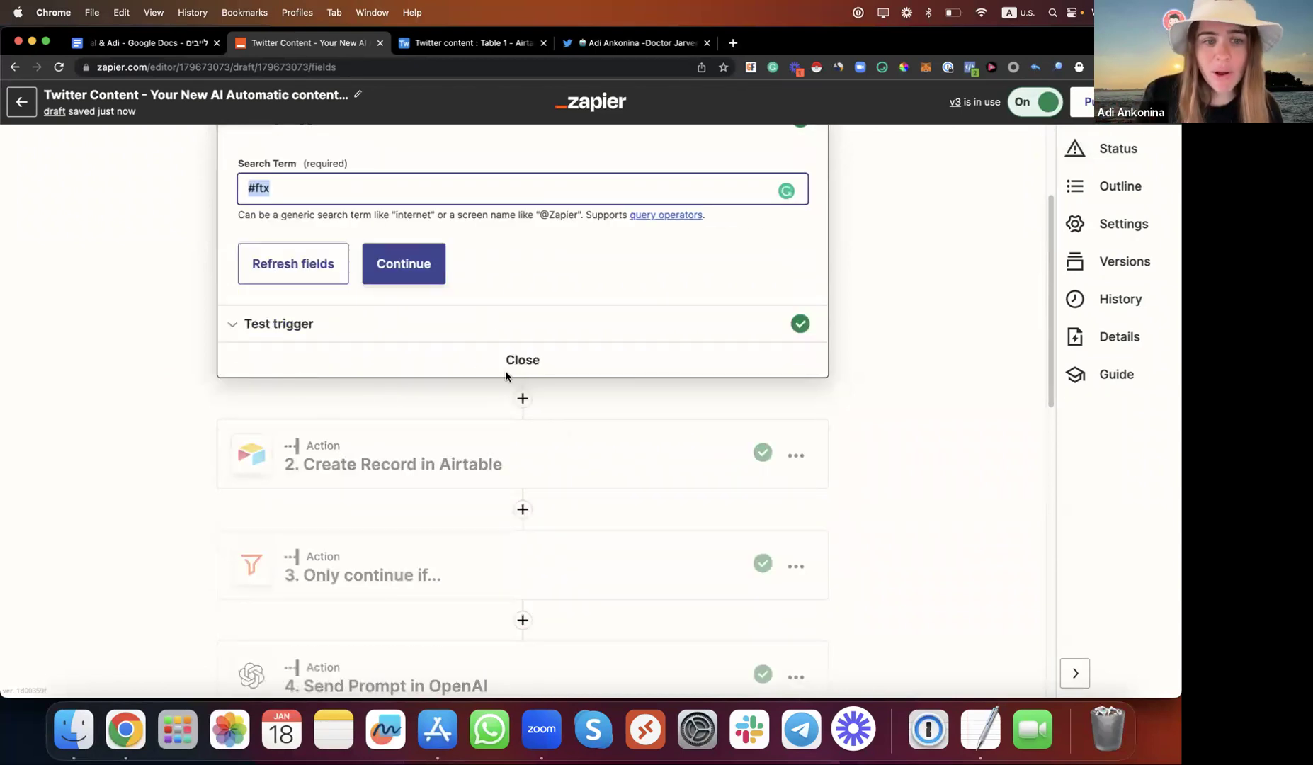
left_click(378, 449)
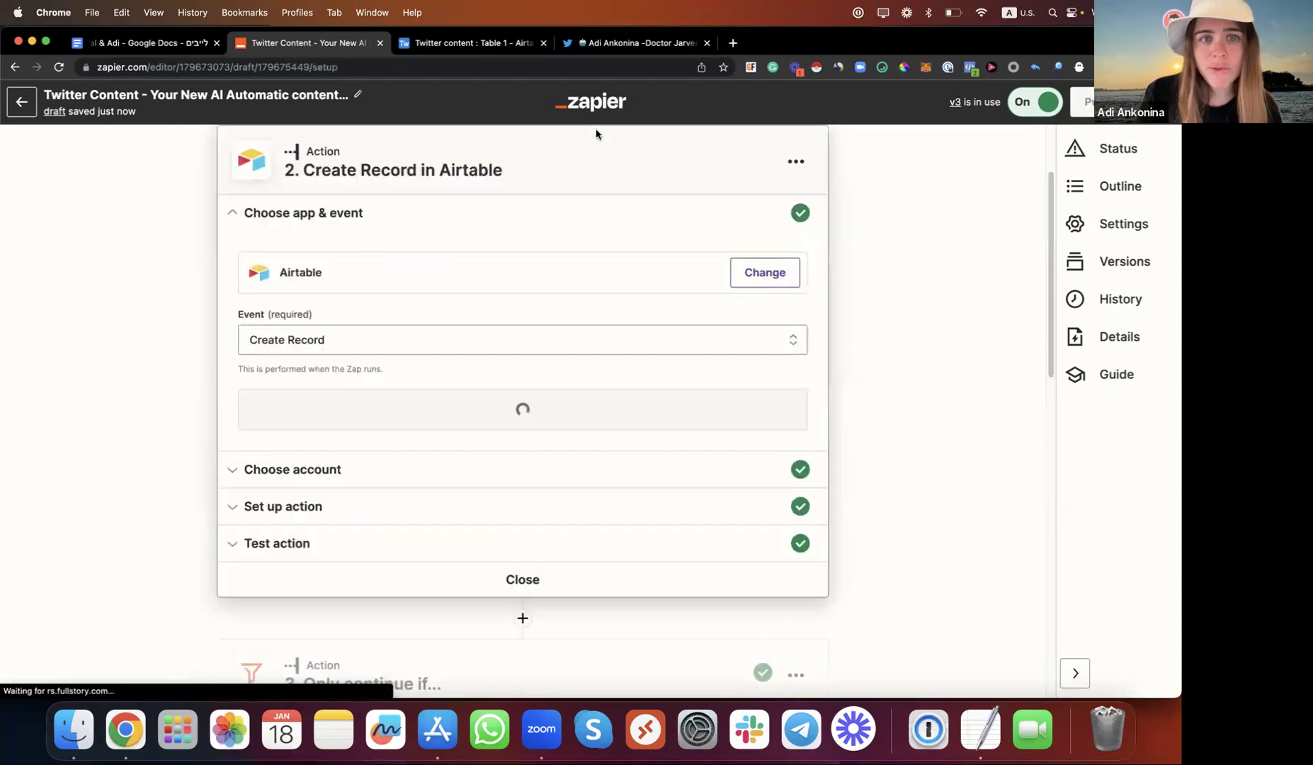
key("ctrl+Tab")
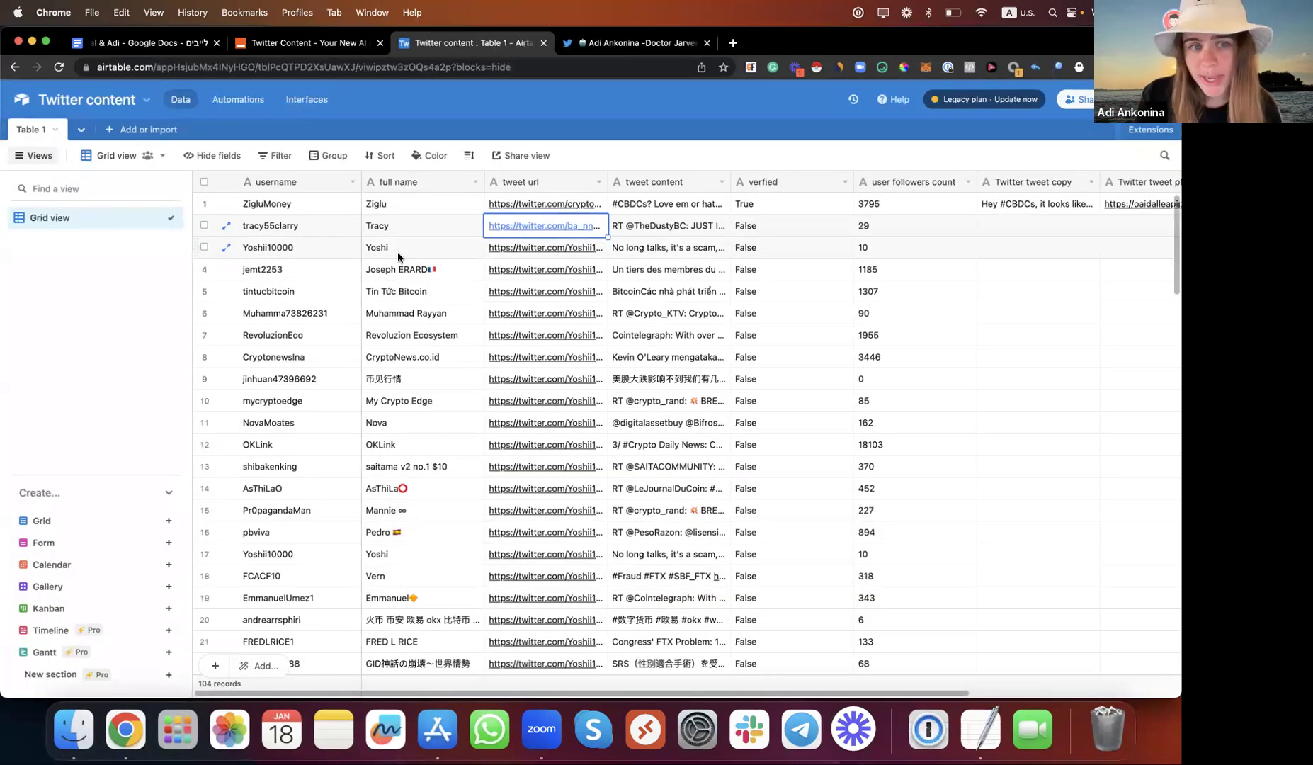
- Inspect row 1's full name, tweet url and content cells and row 2's verfied cell, then return to Zapier
left_click(410, 204)
left_click(506, 206)
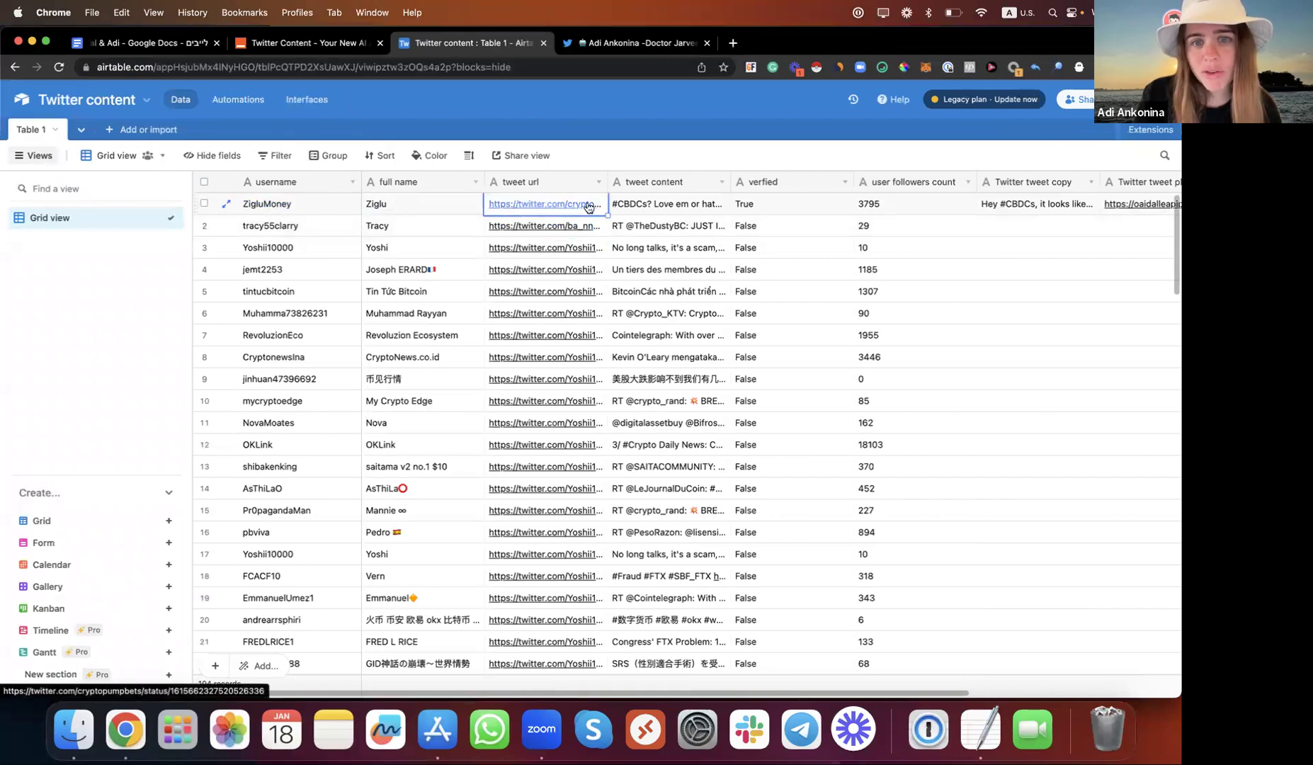
left_click(647, 202)
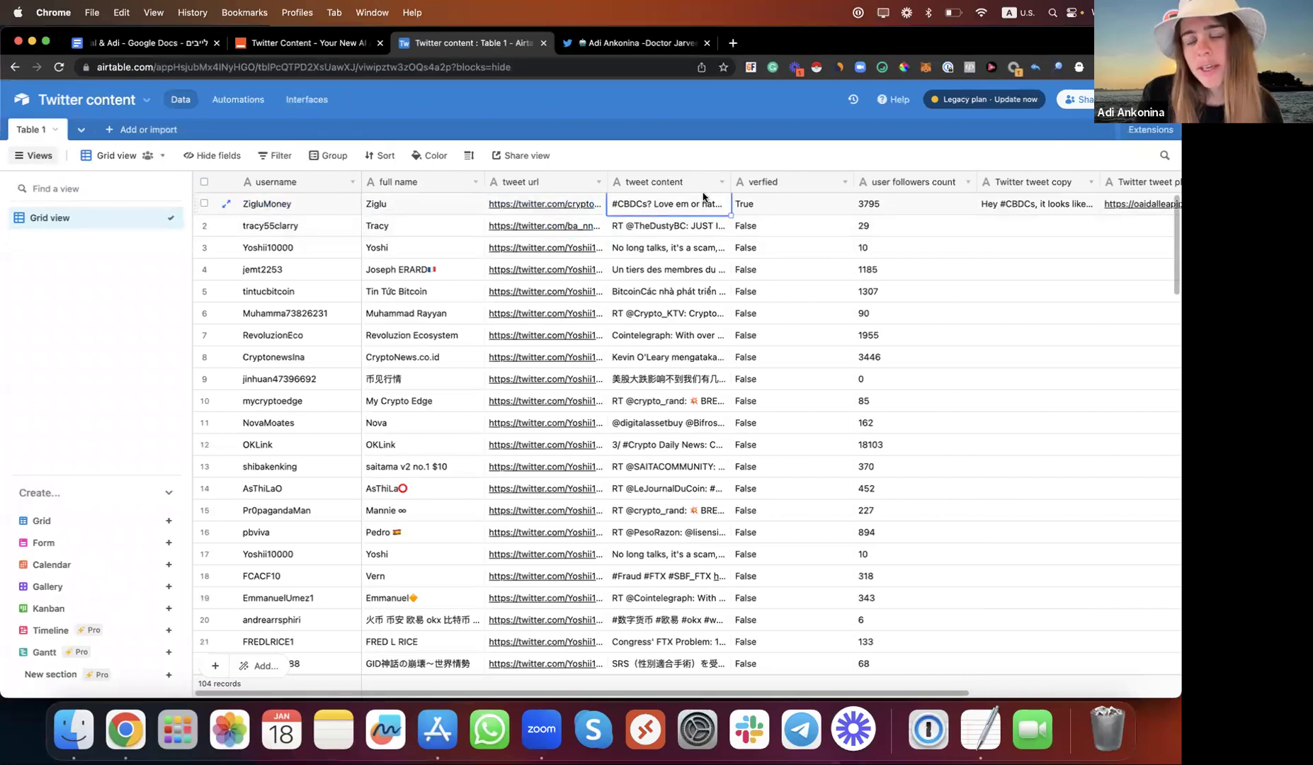
left_click(747, 228)
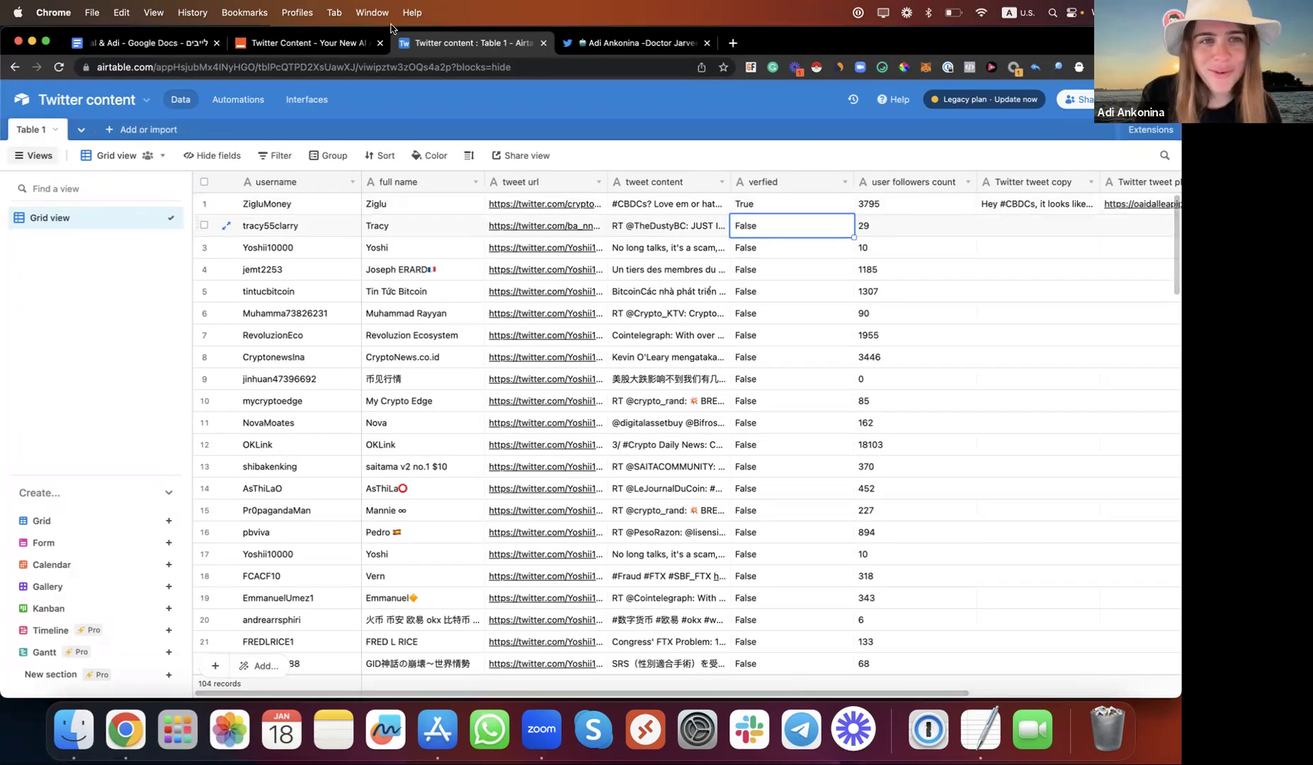
left_click(305, 42)
- Expand the 'Only continue if' filter step, then open step 4, Send Prompt in OpenAI
scroll(500, 386, "down", 5)
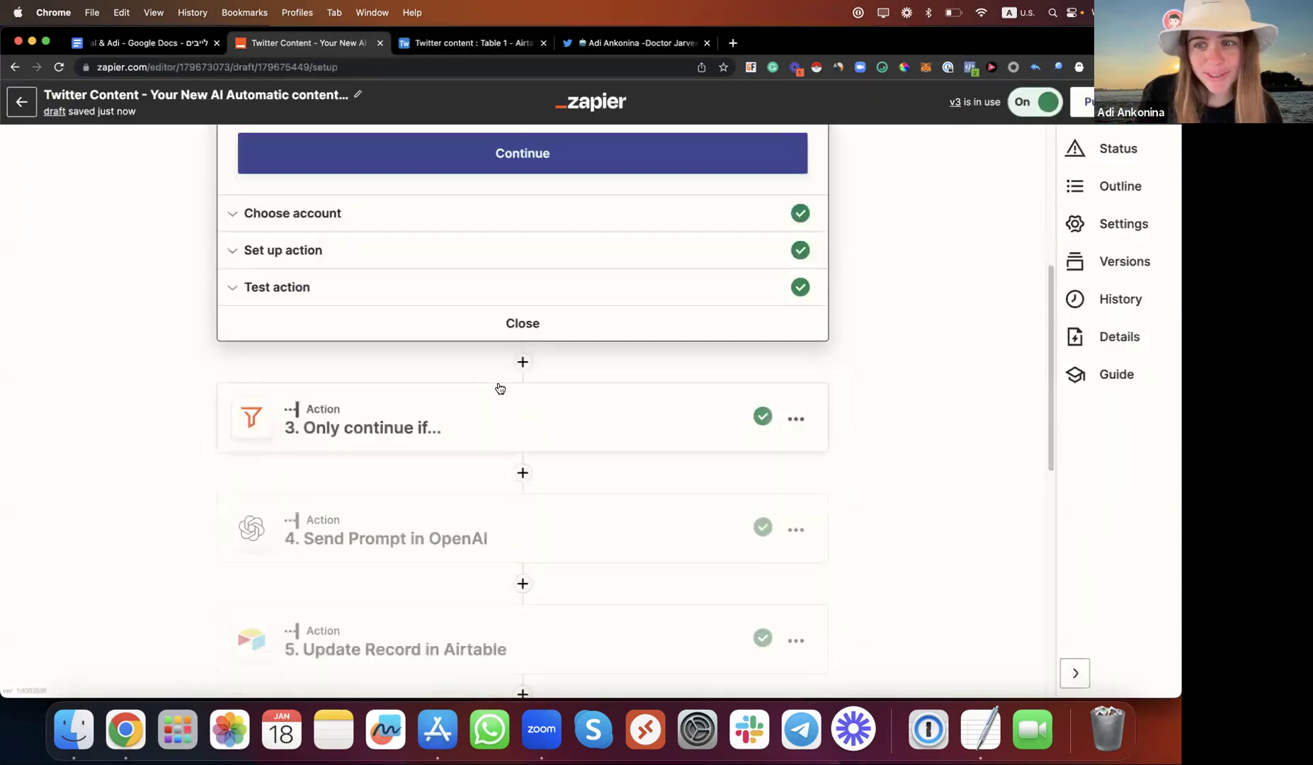
left_click(376, 400)
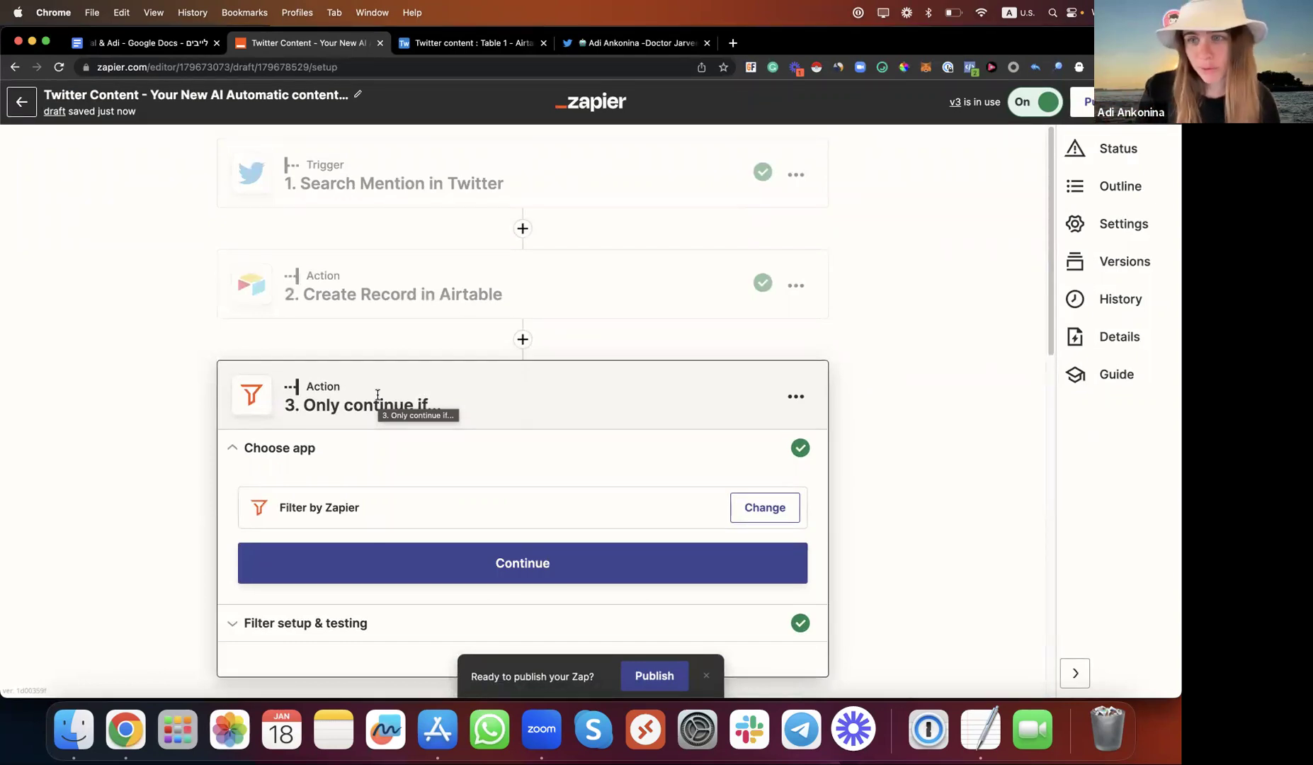
scroll(377, 394, "down", 5)
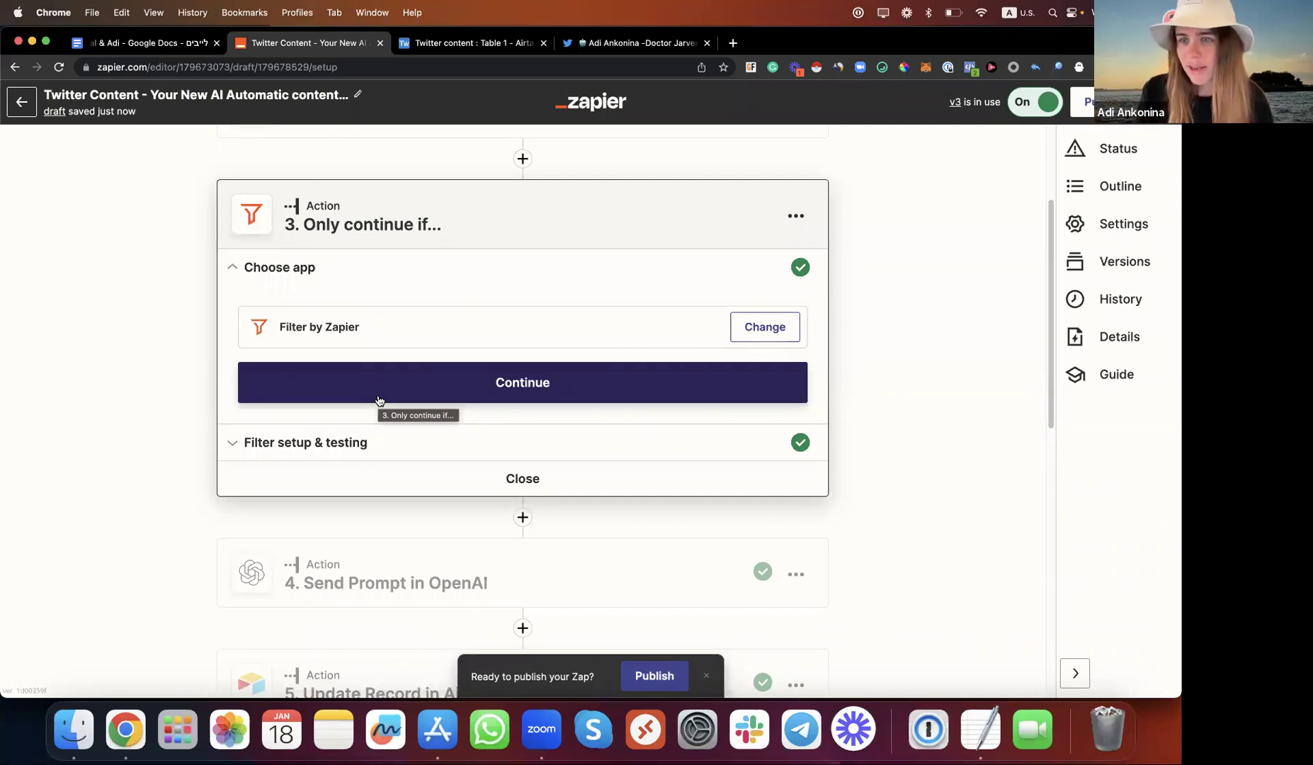
scroll(379, 401, "down", 3)
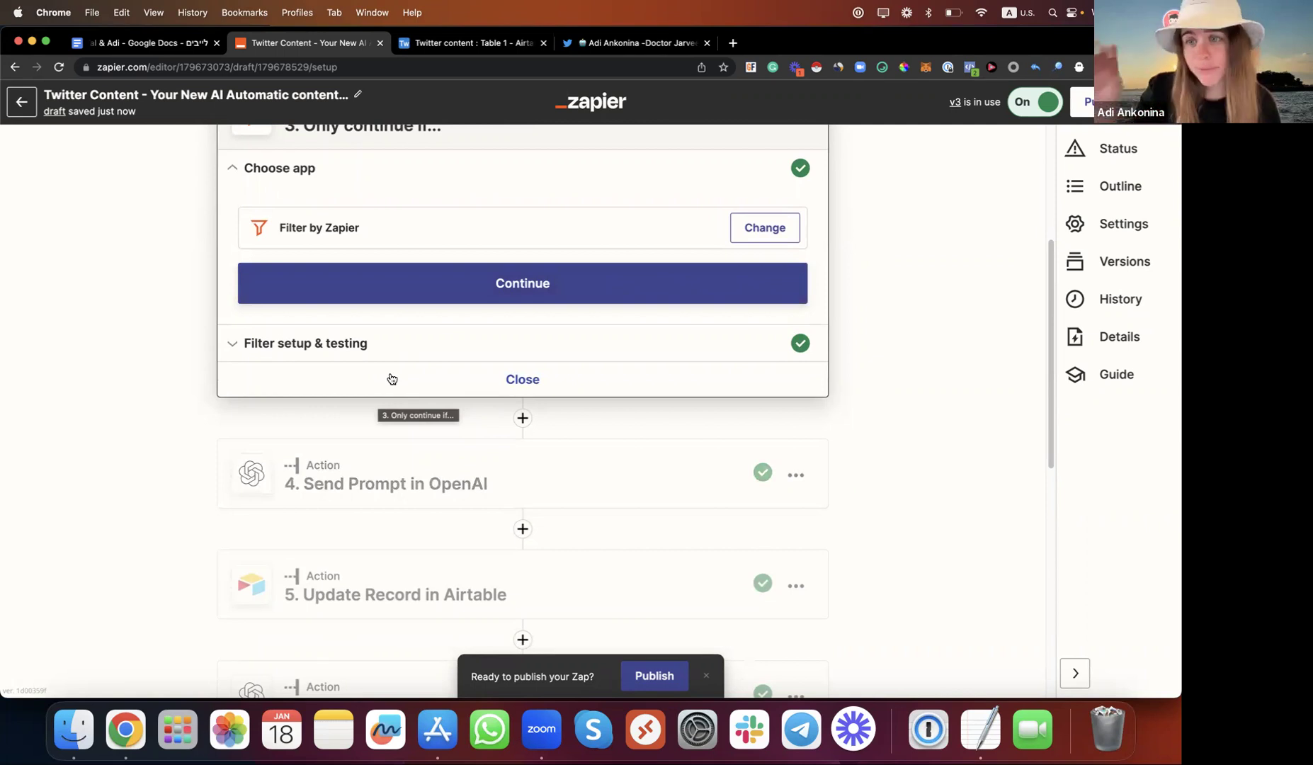
left_click(375, 448)
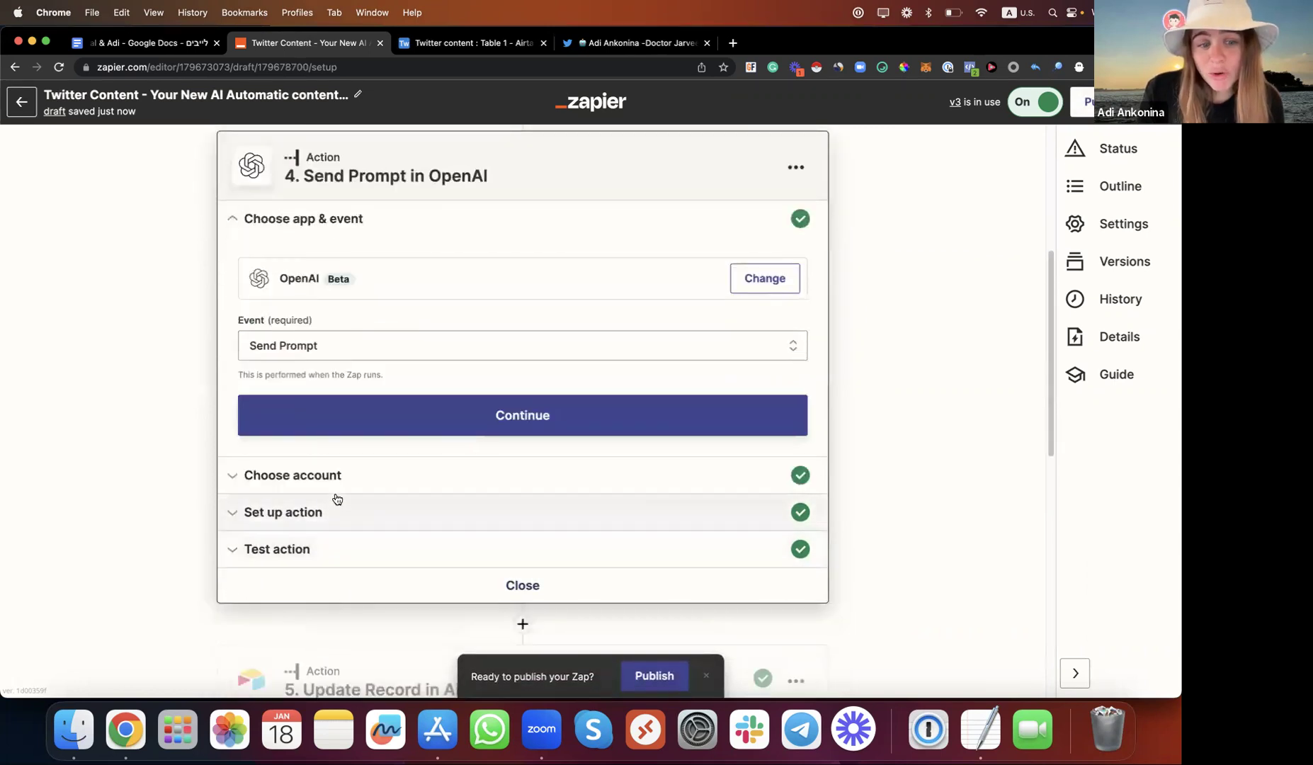
- Review the OpenAI setup: text-davinci-003, funny-tweet prompt, temperature 0.7, maximum length 256
left_click(336, 504)
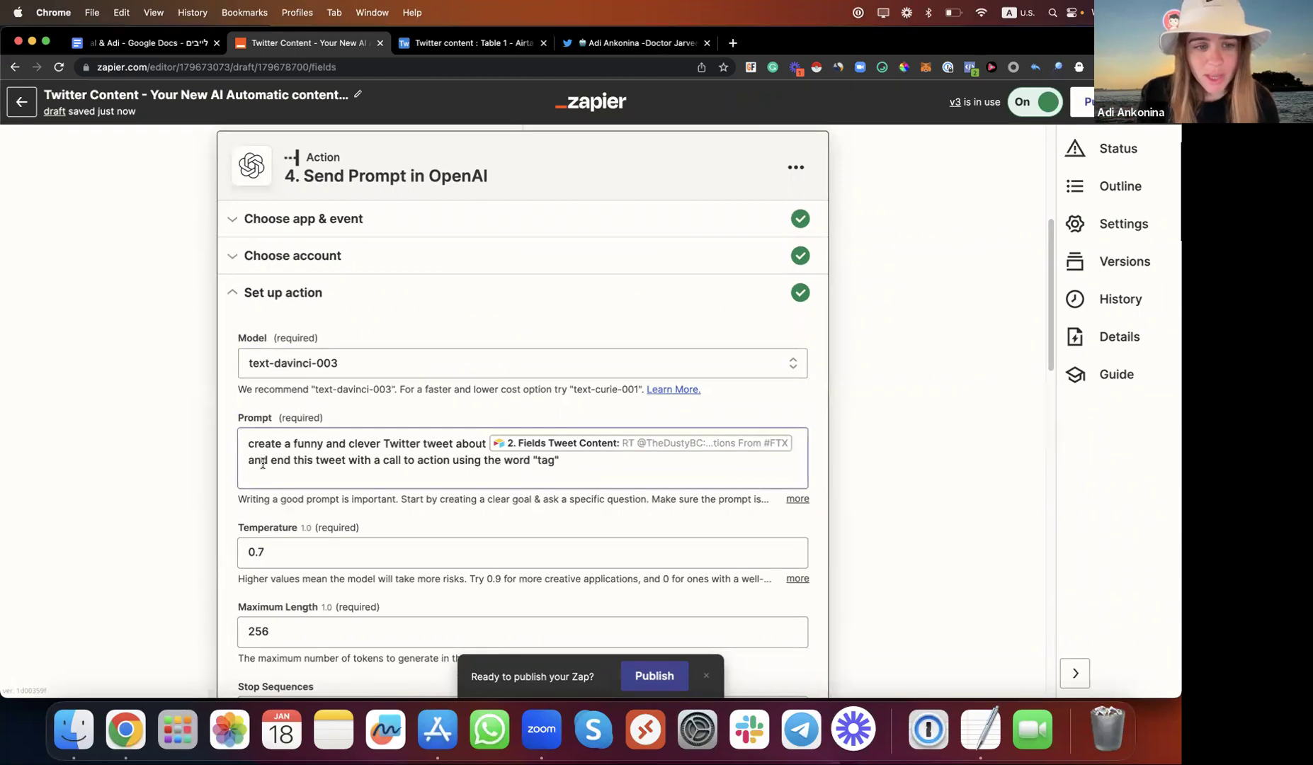
left_click_drag(261, 460, 365, 461)
left_click(365, 462)
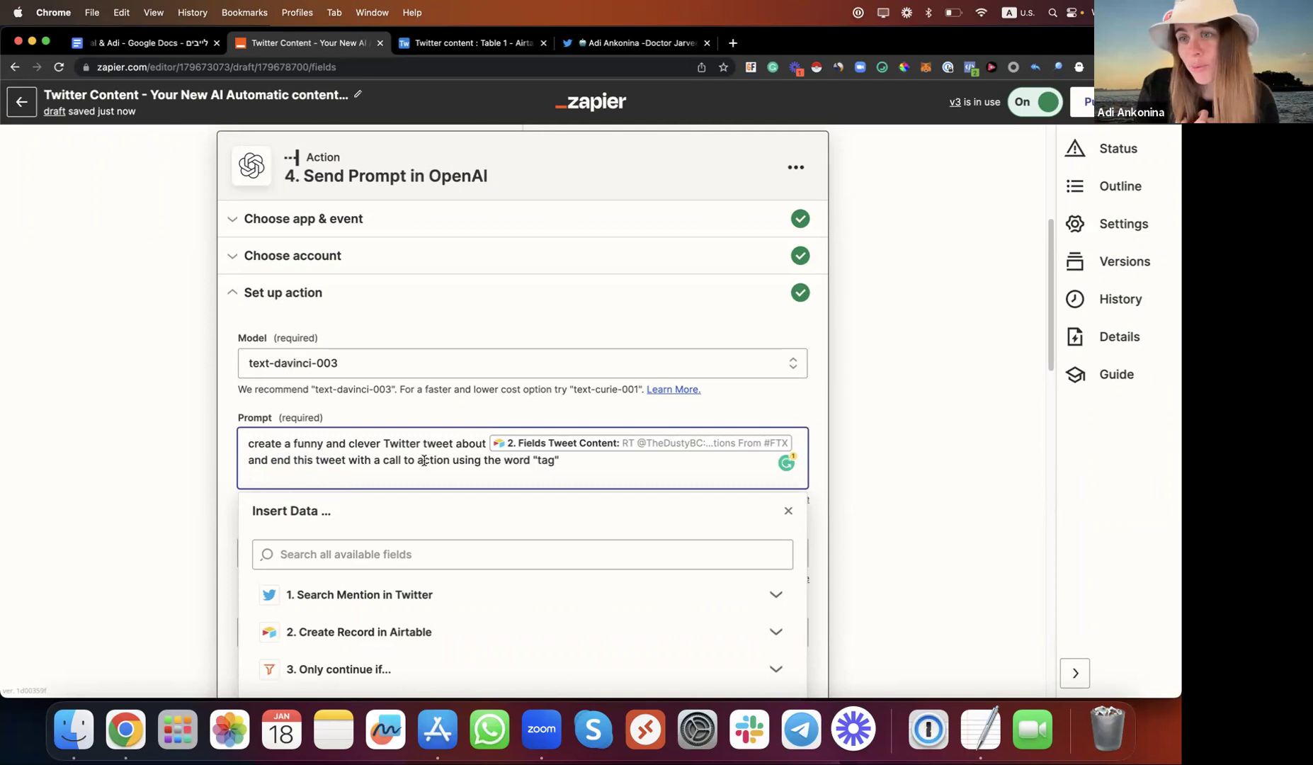
left_click(7, 489)
scroll(284, 381, "down", 10)
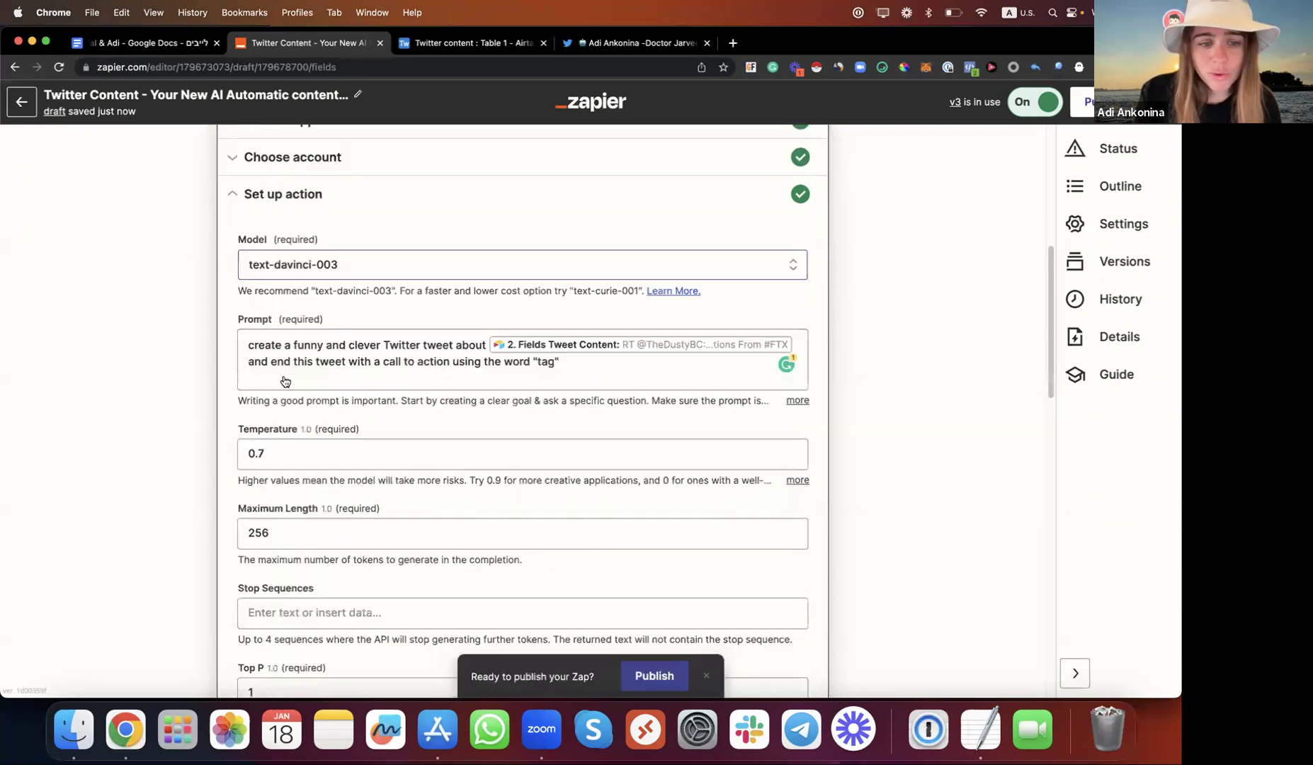
scroll(343, 363, "up", 7)
scroll(295, 498, "down", 4)
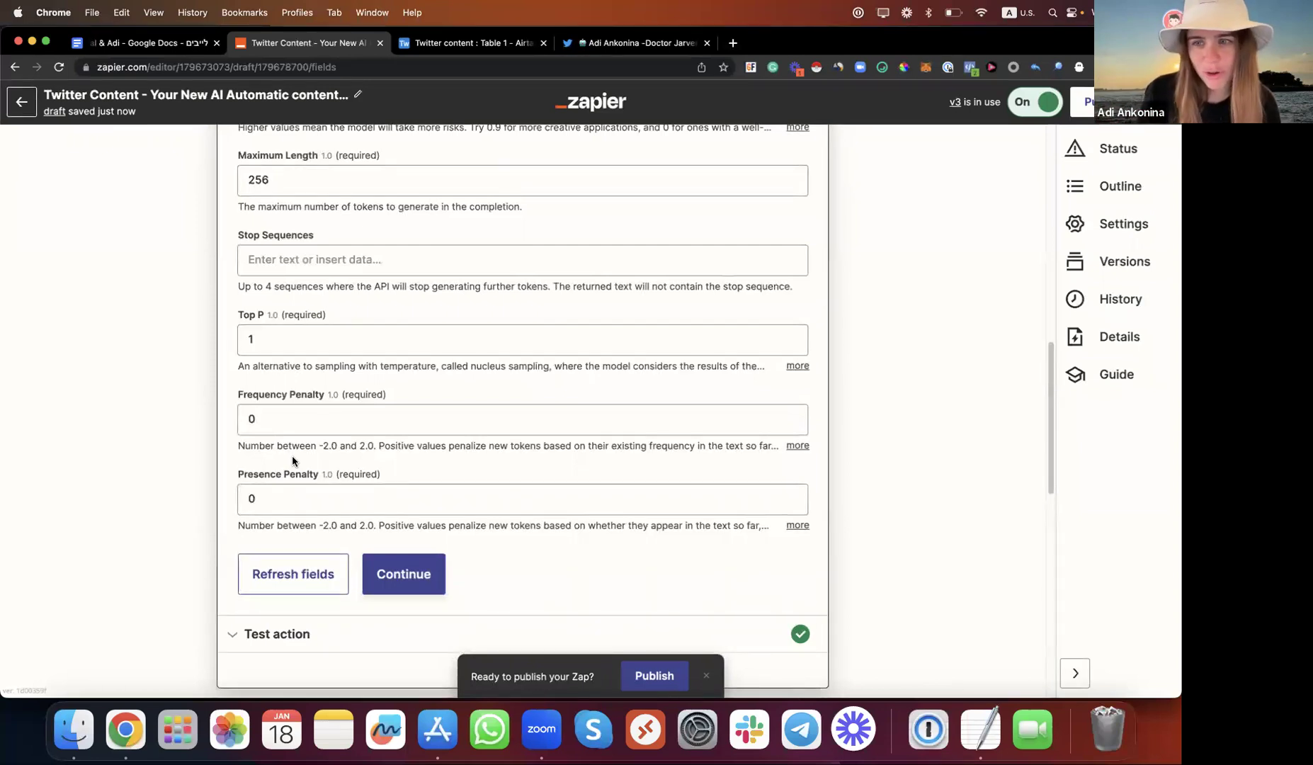
scroll(291, 460, "down", 4)
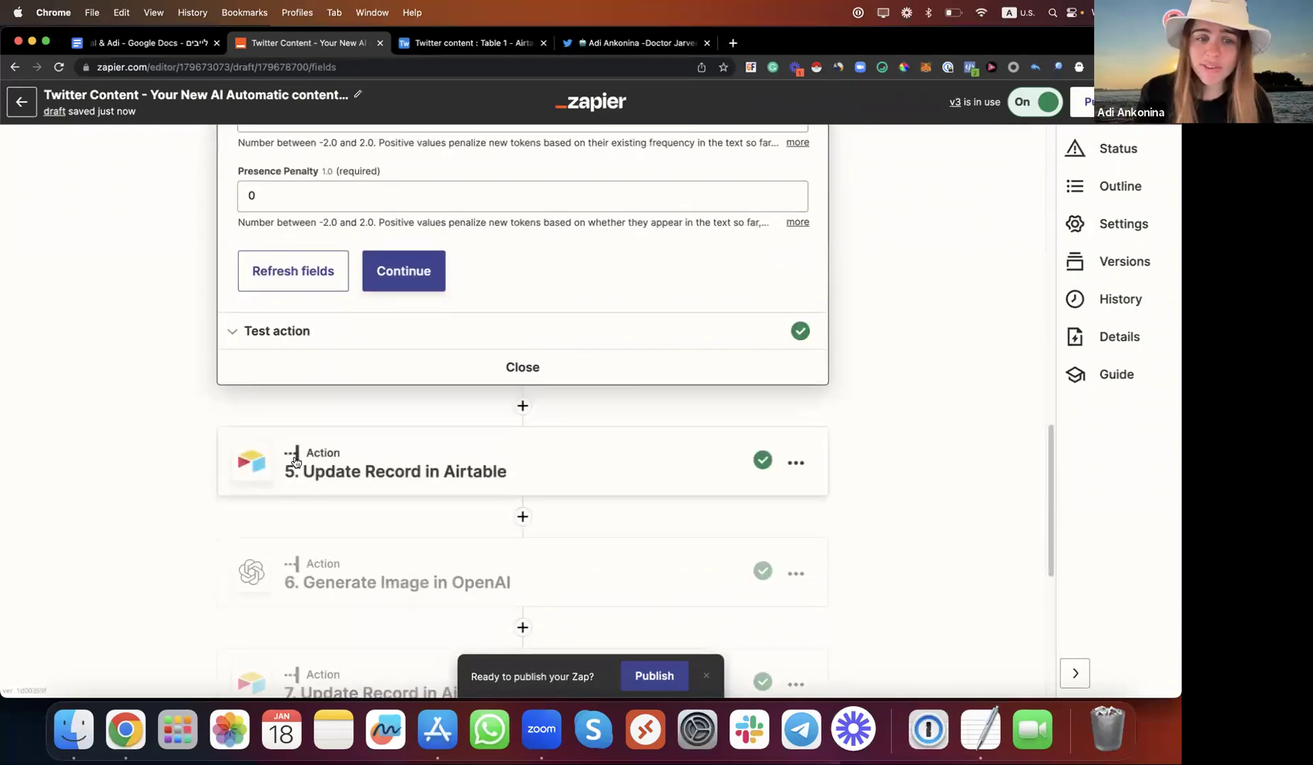
scroll(375, 474, "down", 2)
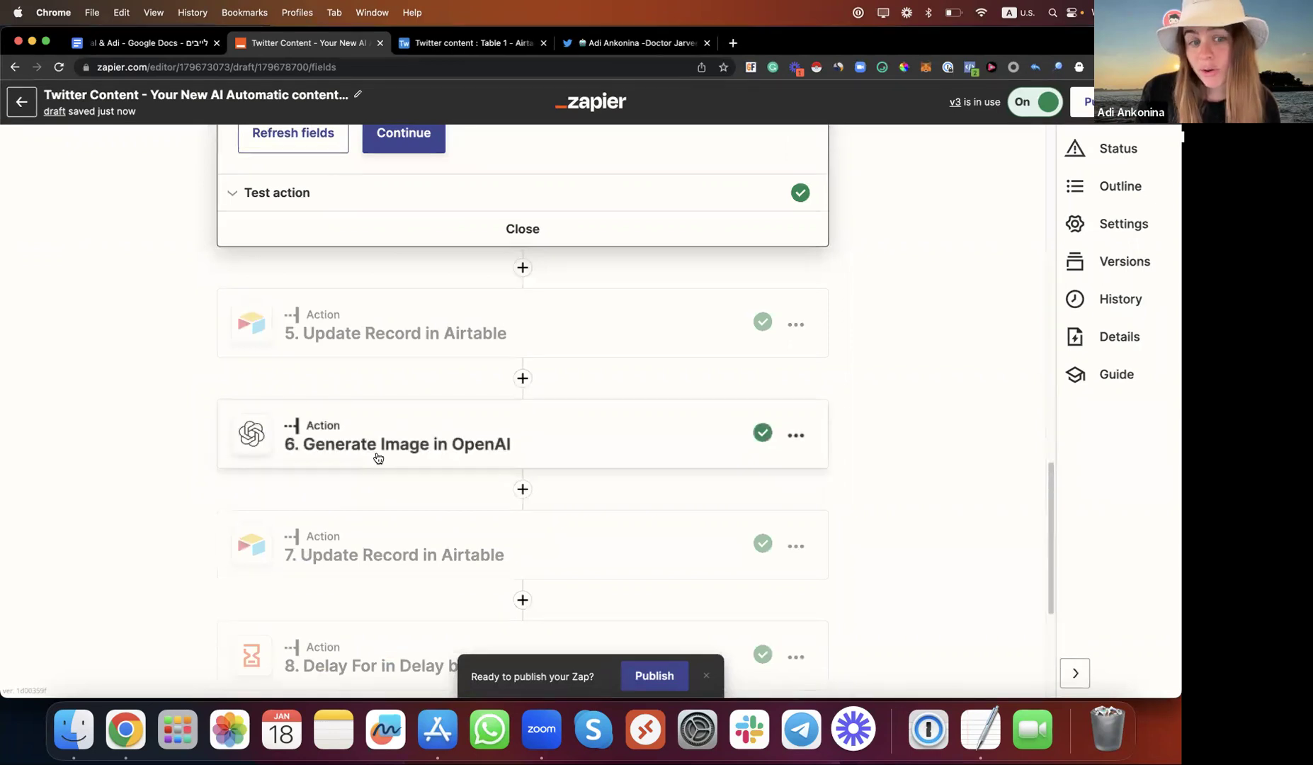
- Check the Generate Image step's funny-photo prompt, n of 1 and 1024×1024 size
left_click(379, 457)
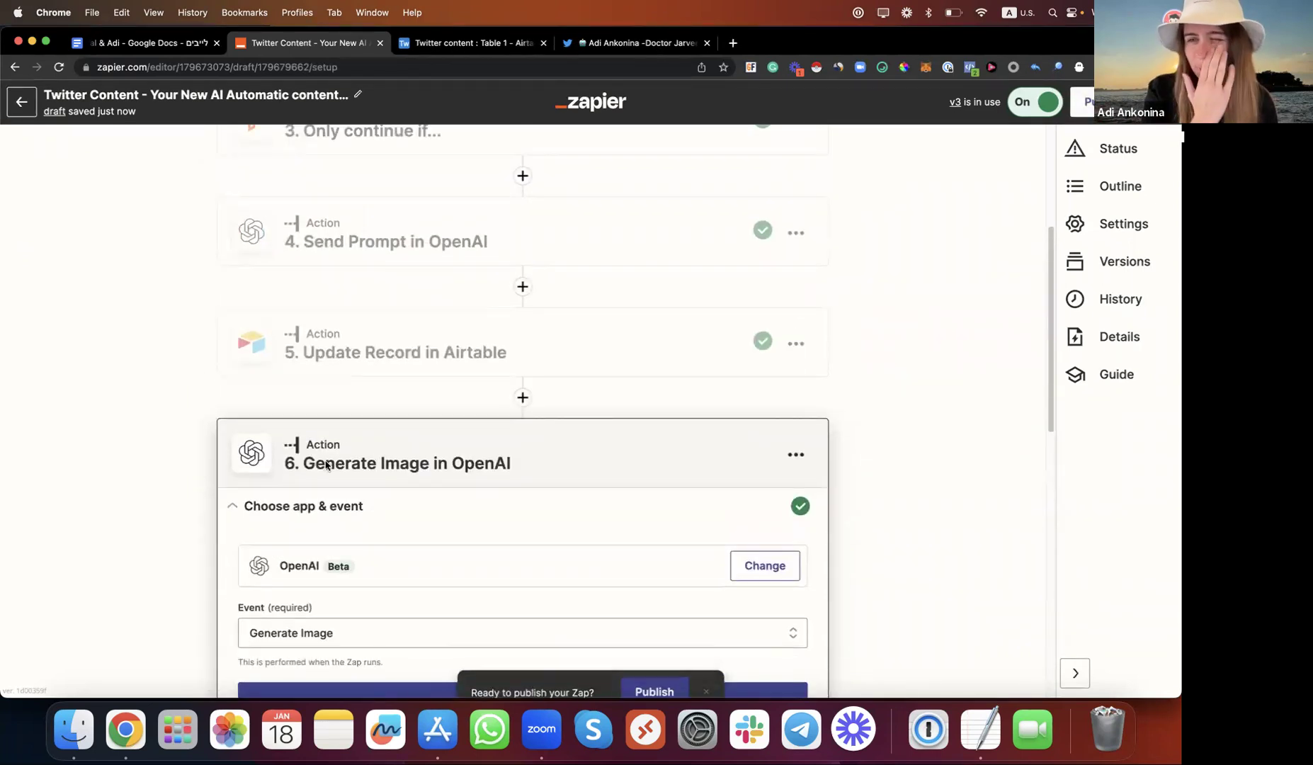
scroll(546, 406, "down", 5)
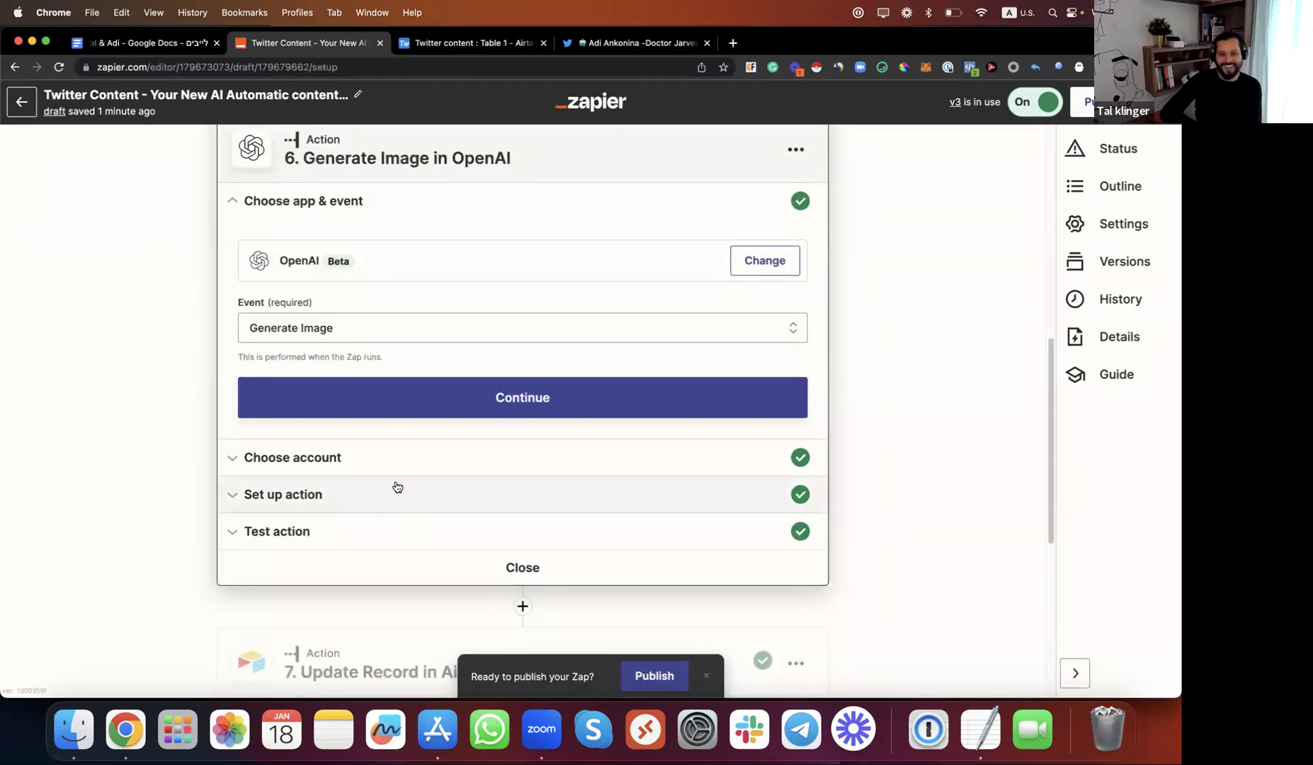
left_click(397, 489)
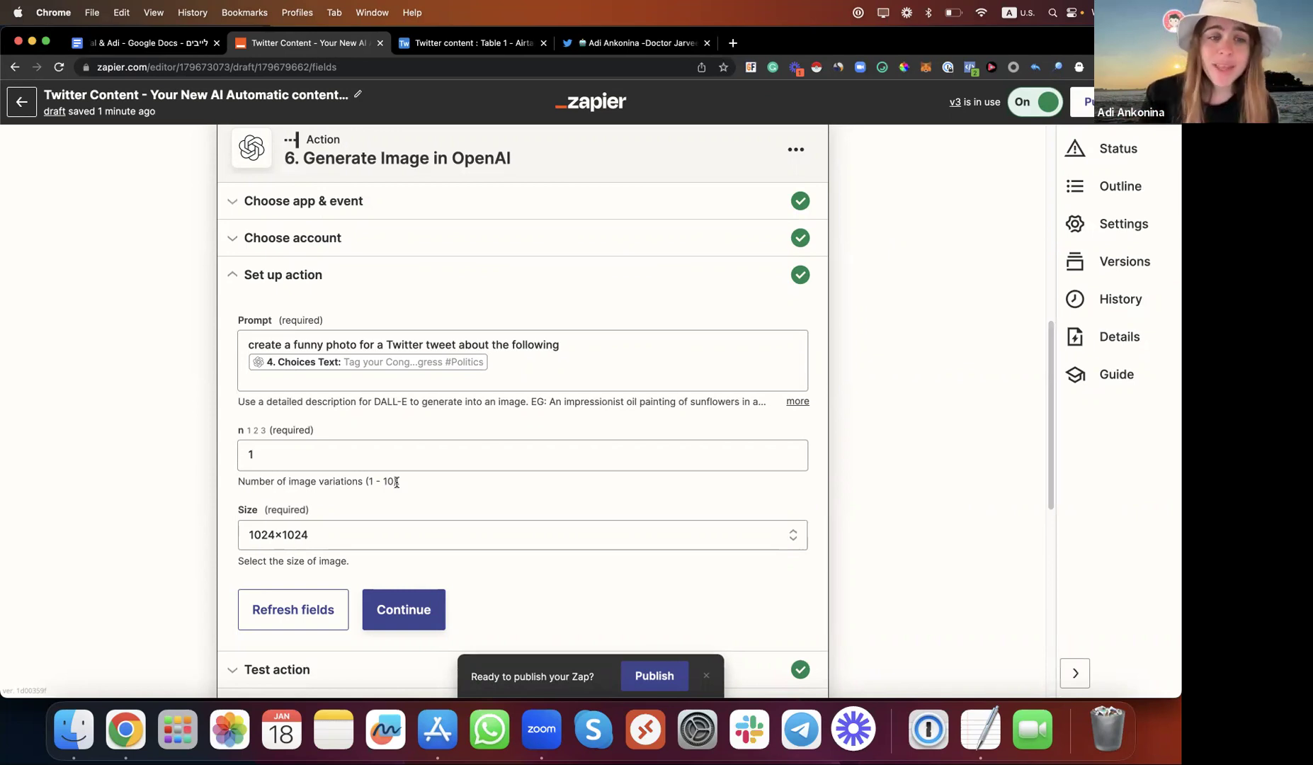
left_click(267, 346)
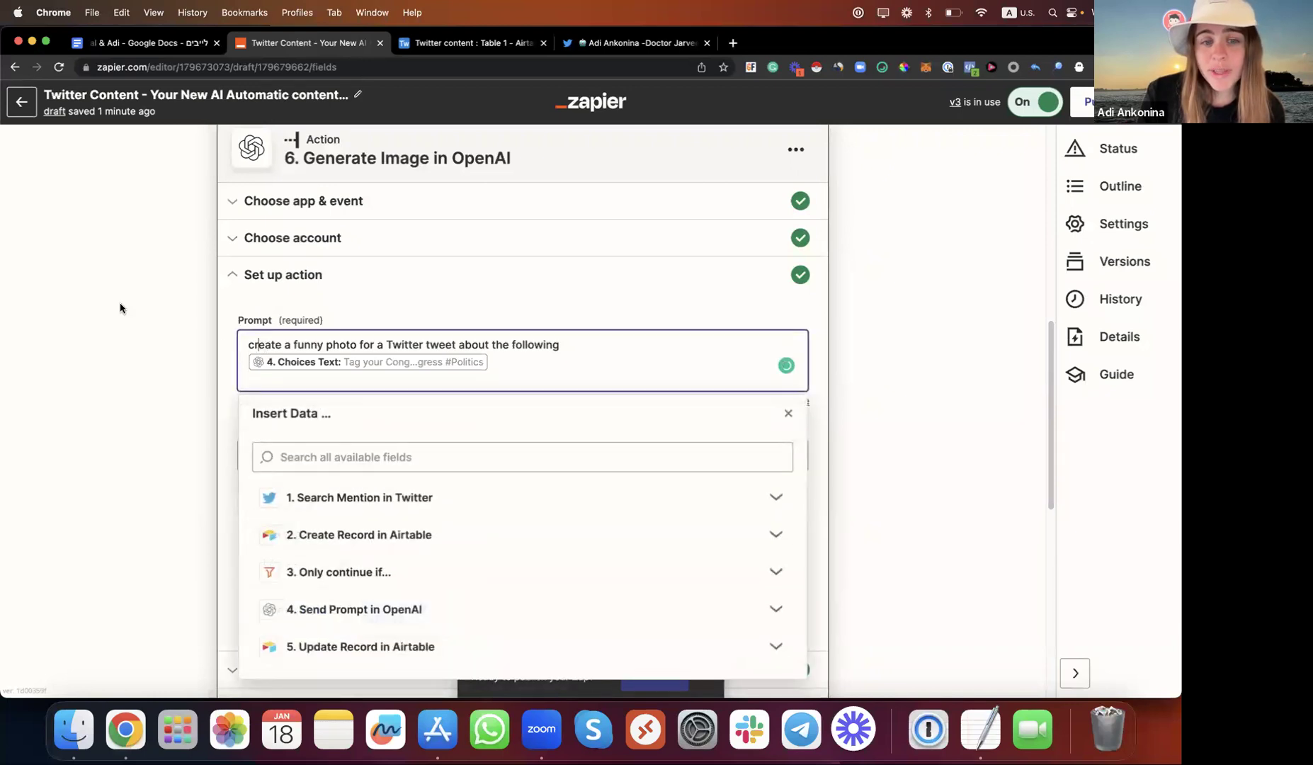
left_click(159, 326)
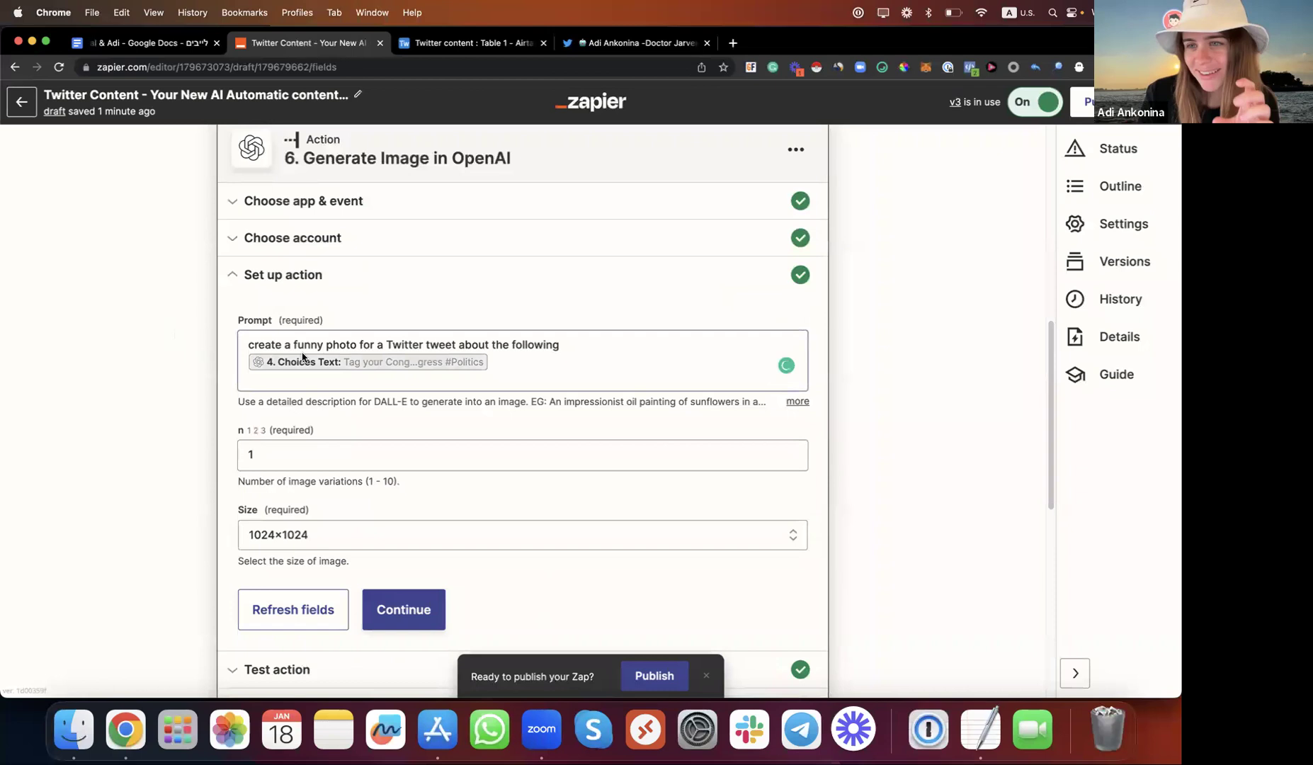
scroll(337, 471, "down", 3)
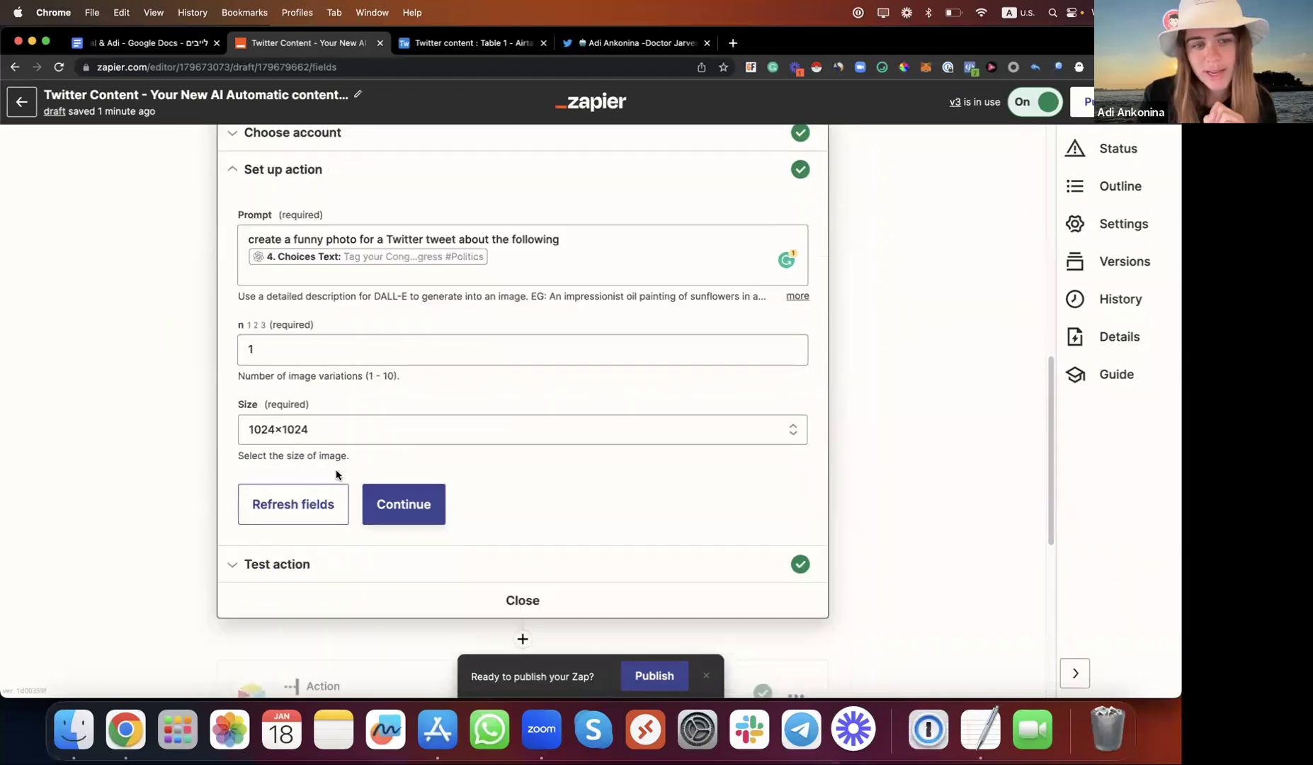
left_click(305, 428)
scroll(196, 428, "down", 3)
- Step through the Update Record in Airtable and Delay For steps
left_click(360, 546)
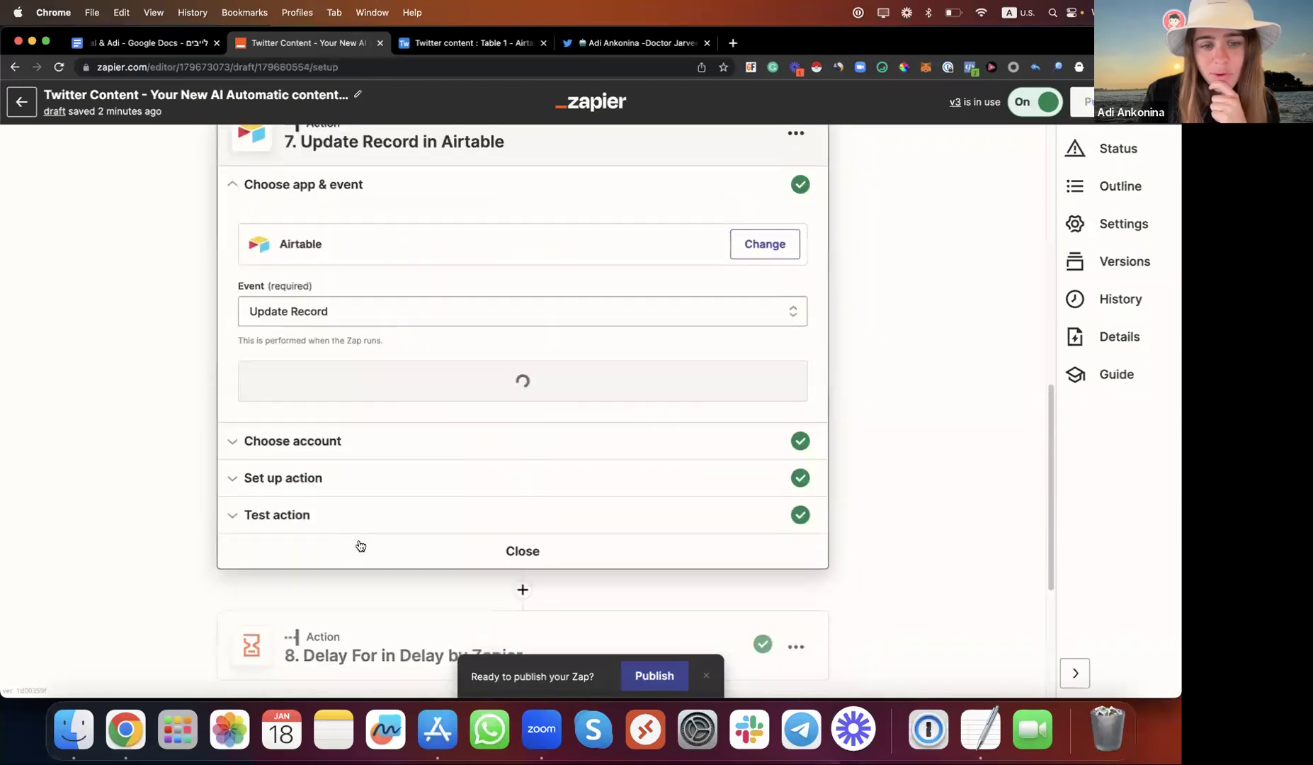
scroll(360, 545, "down", 2)
scroll(360, 546, "down", 2)
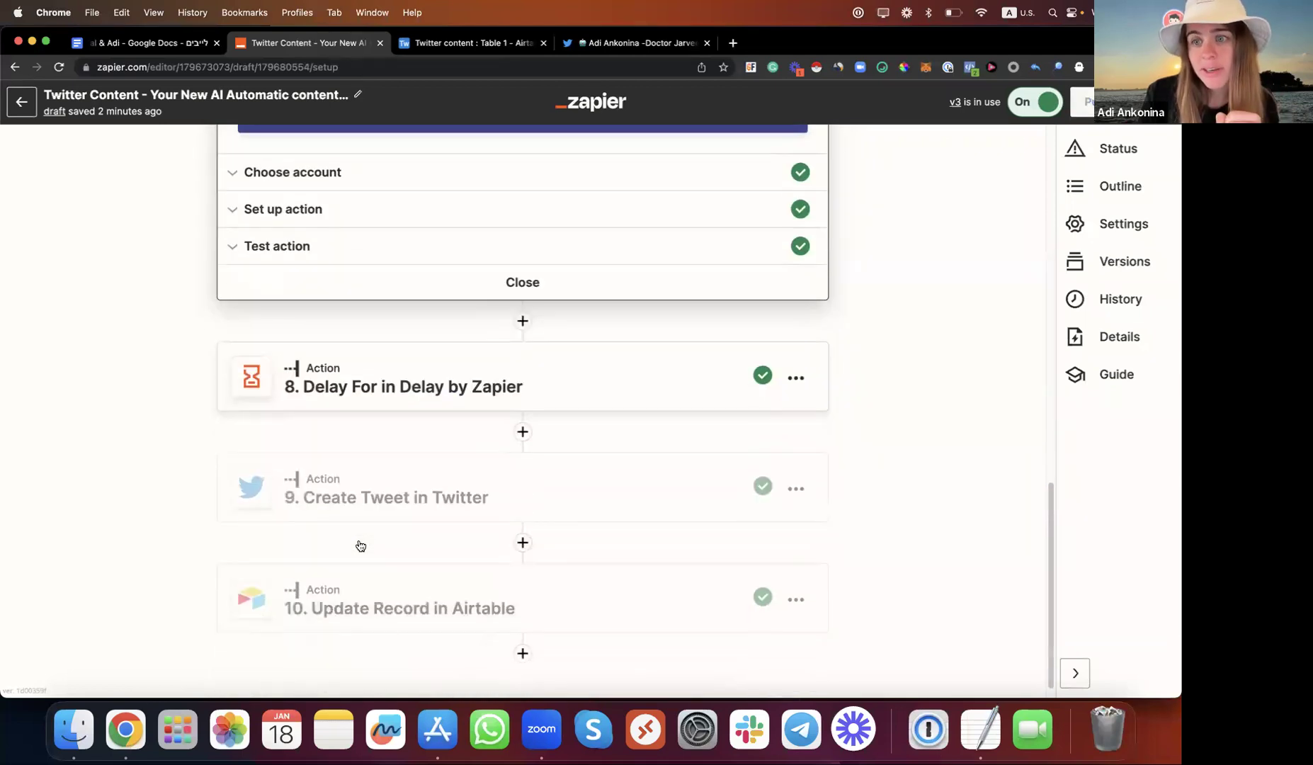
left_click(367, 398)
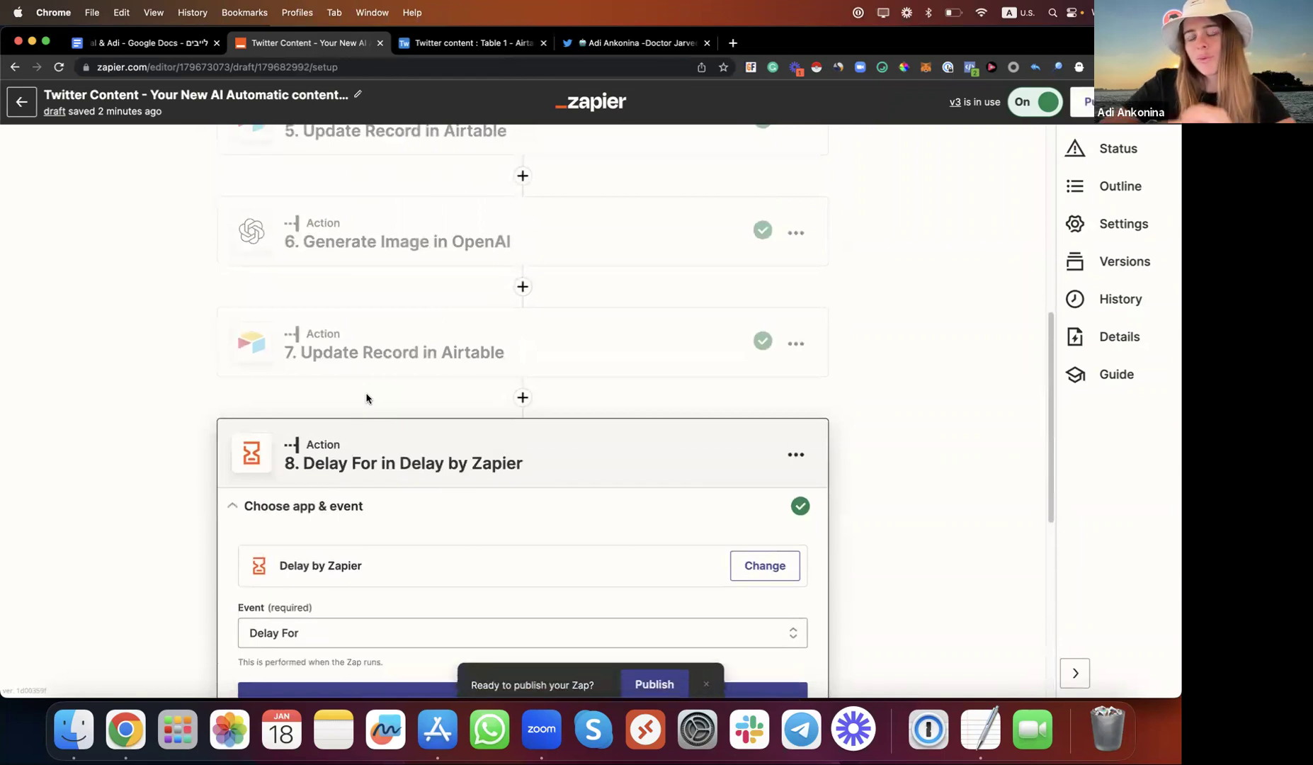
scroll(367, 398, "down", 5)
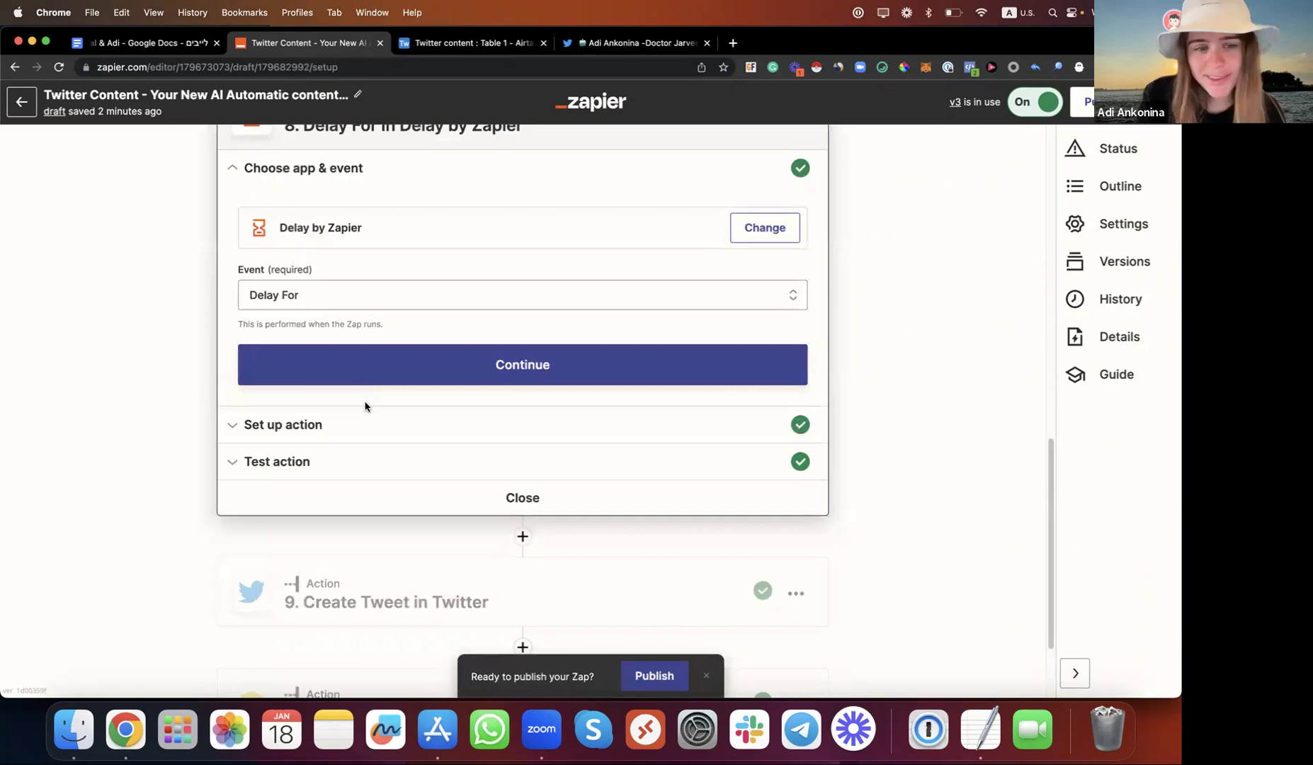
scroll(366, 406, "down", 2)
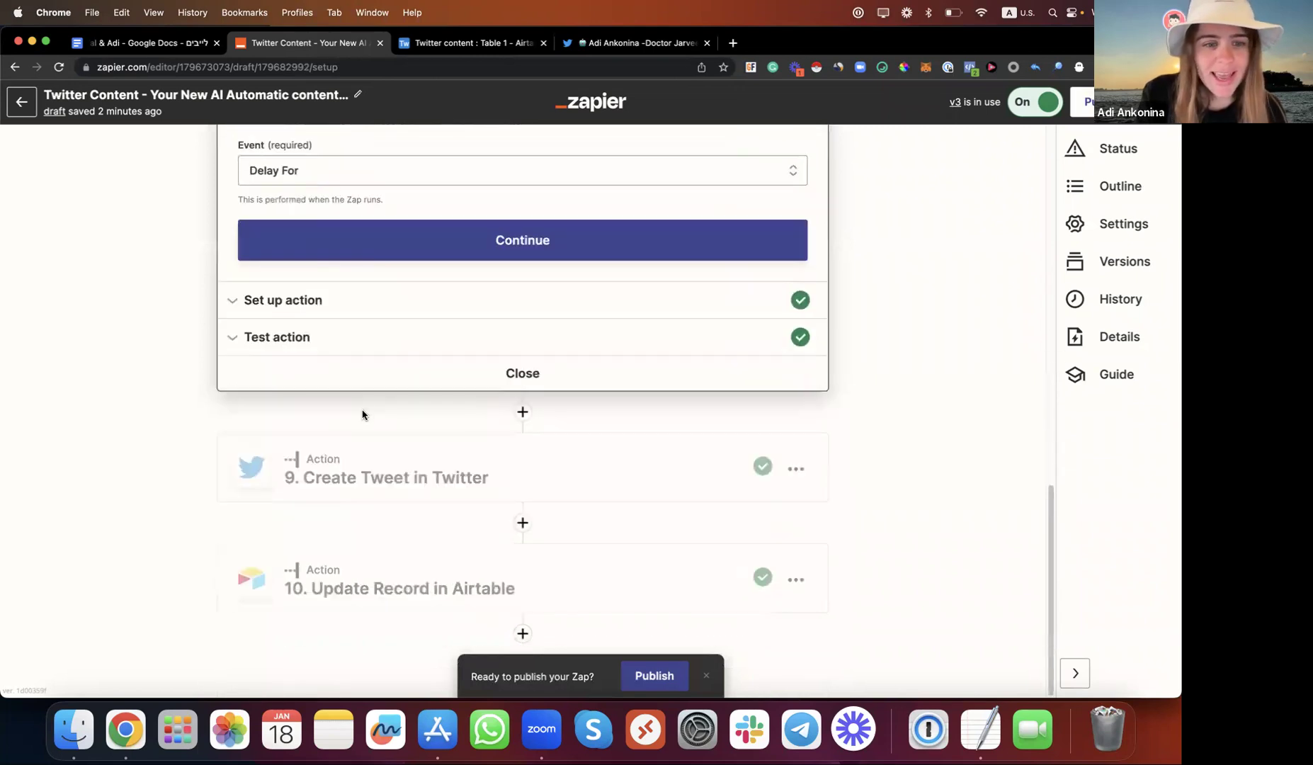
- Open Create Tweet in Twitter and view its test result, a tweet about Congress and #FTX
left_click(366, 478)
scroll(362, 471, "down", 5)
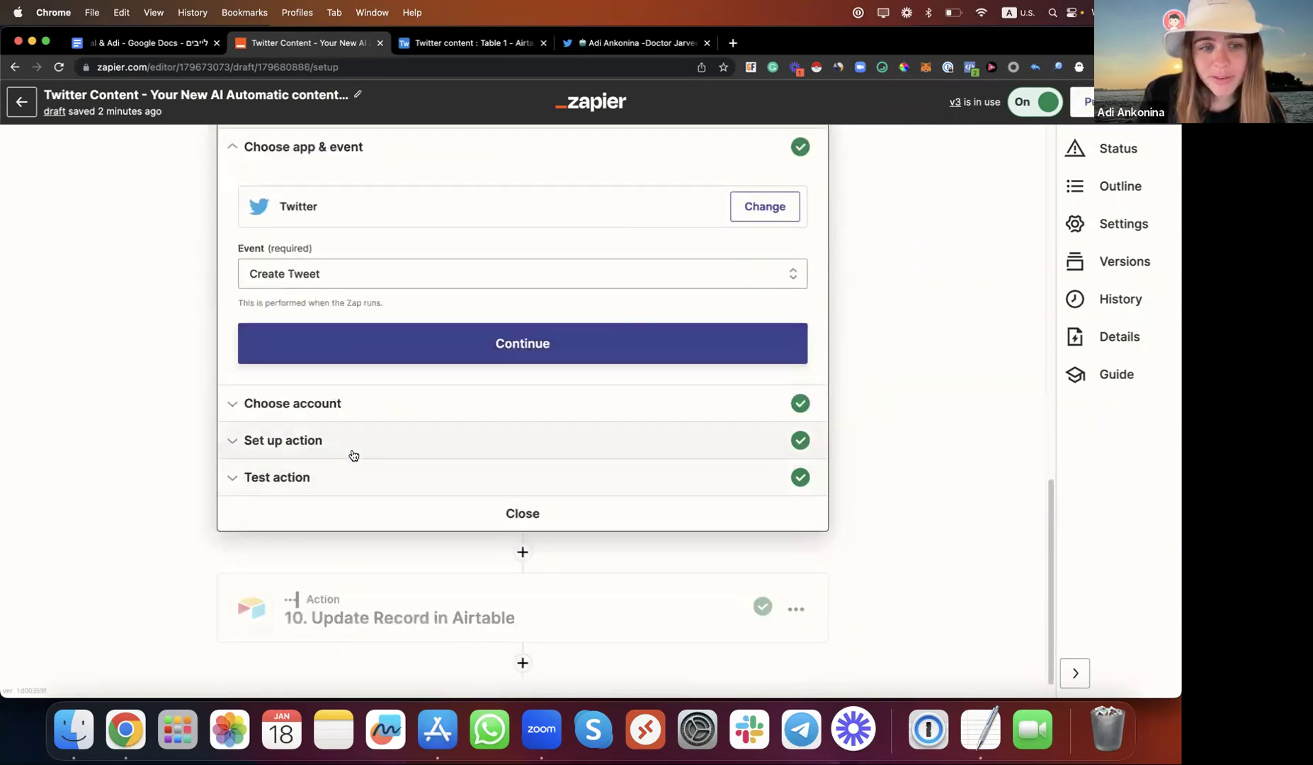
left_click(338, 475)
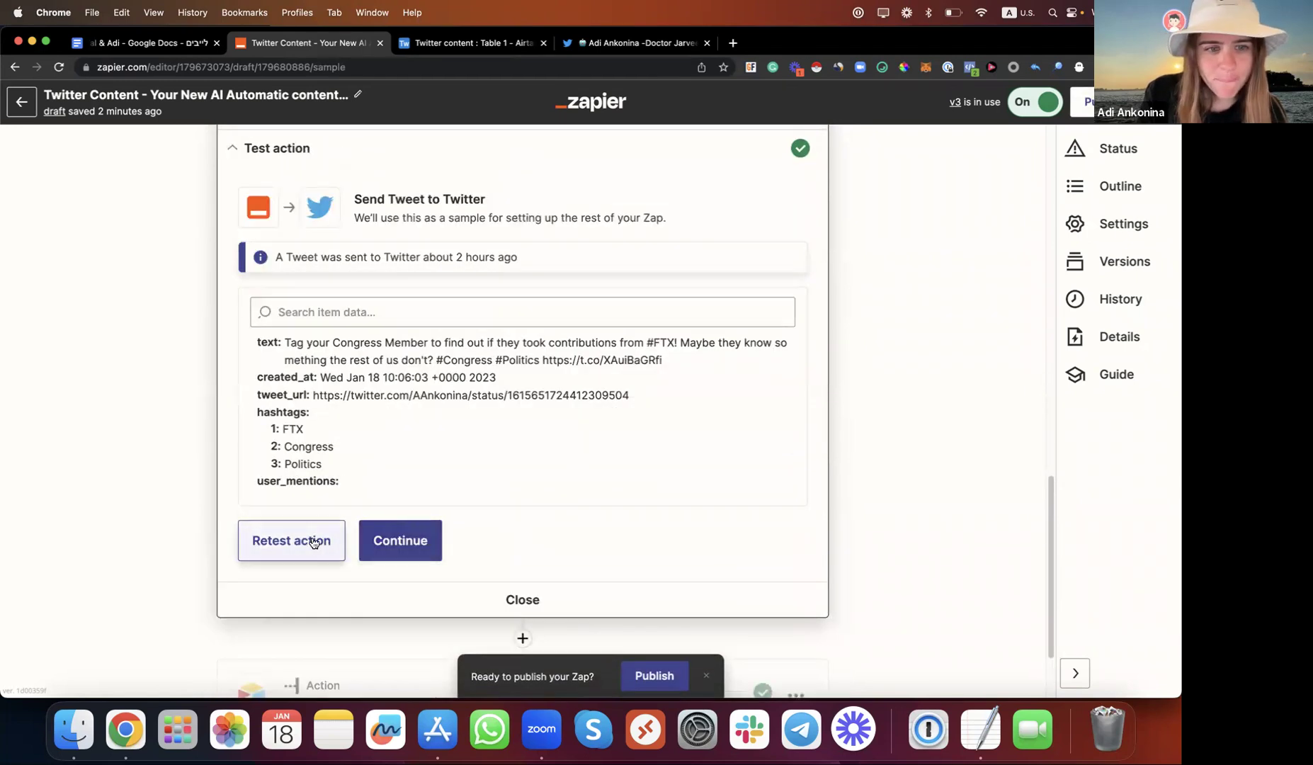
scroll(375, 458, "up", 5)
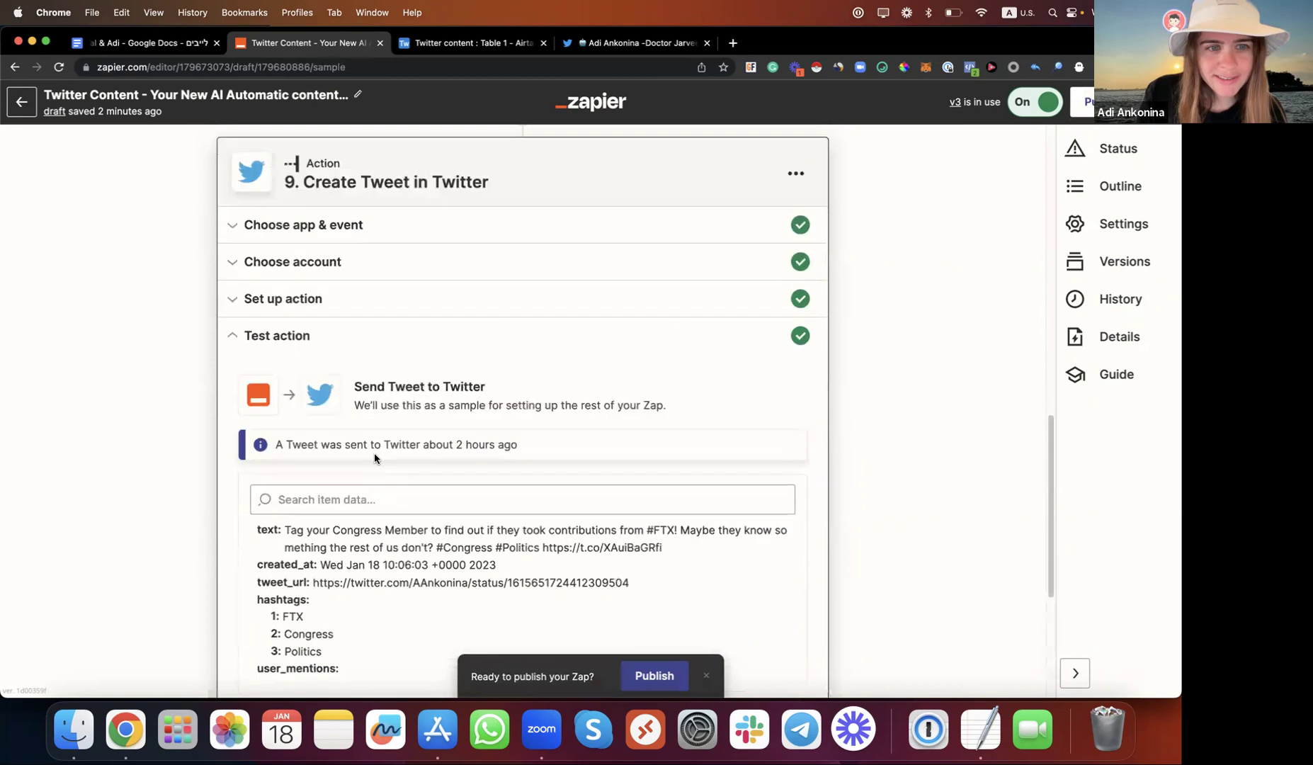
scroll(375, 450, "up", 10)
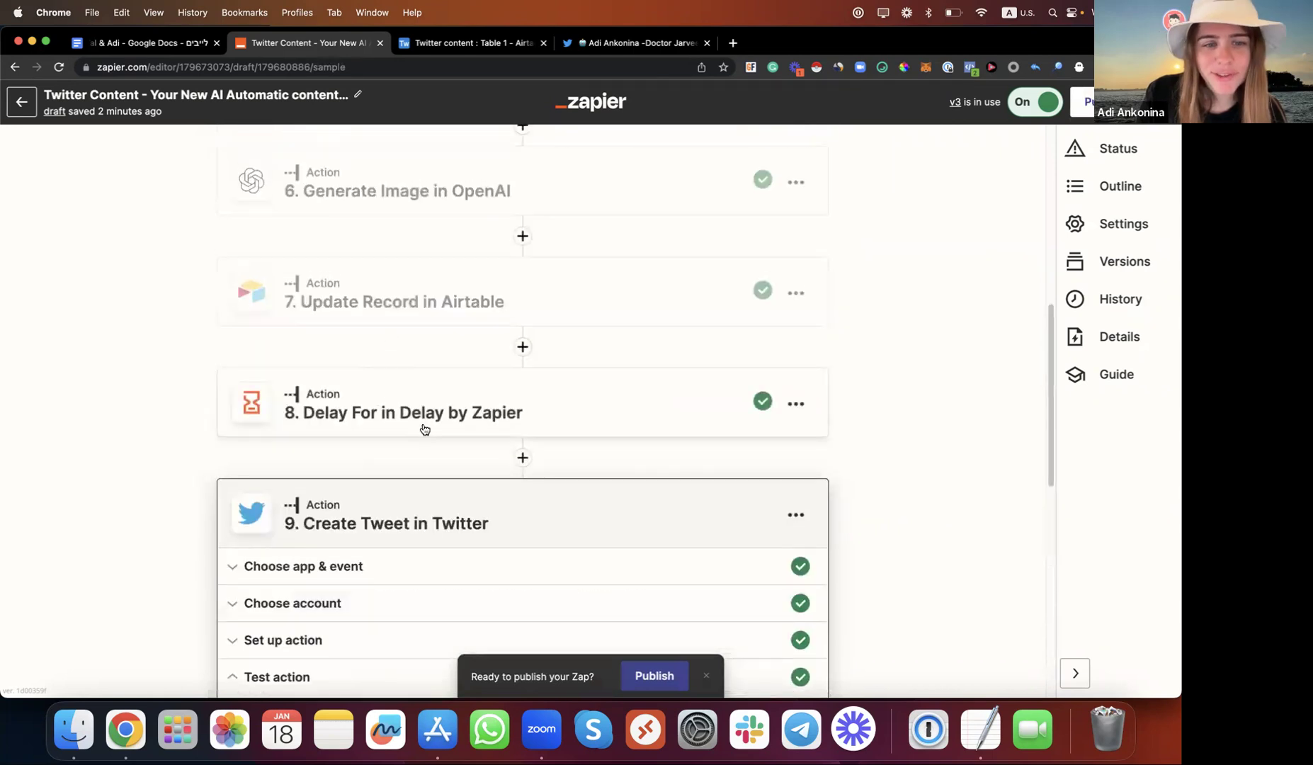
- Retest the Generate Image in OpenAI step for a fresh image URL and continue
left_click(432, 273)
scroll(393, 393, "down", 5)
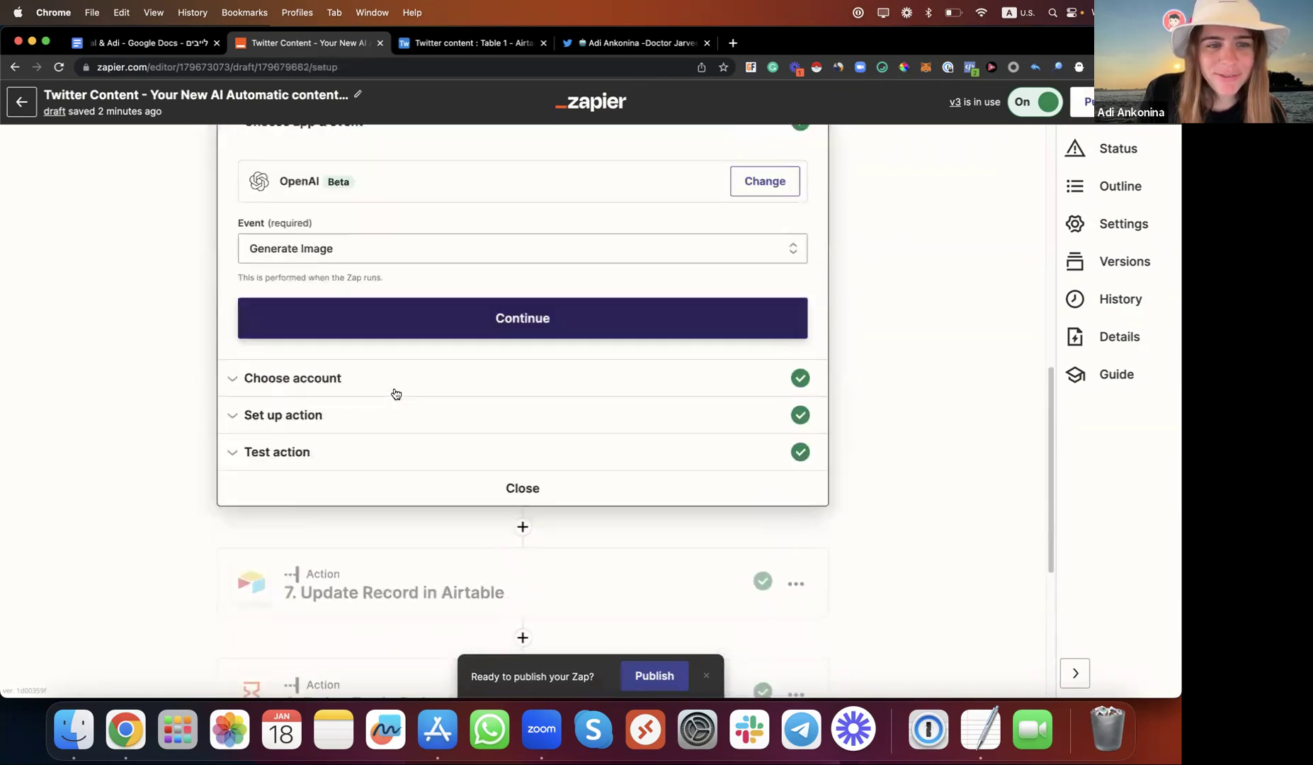
left_click(371, 429)
scroll(354, 453, "down", 3)
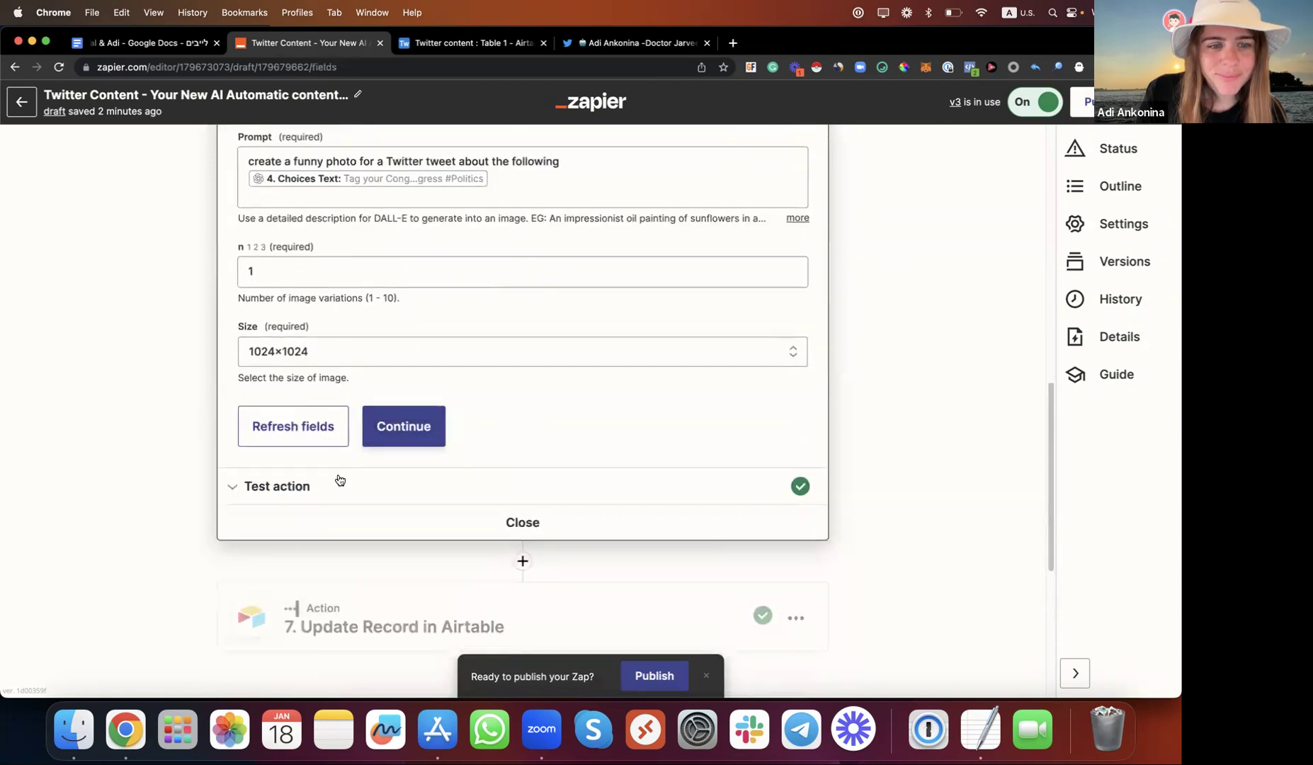
left_click(337, 482)
scroll(319, 425, "down", 4)
left_click(308, 417)
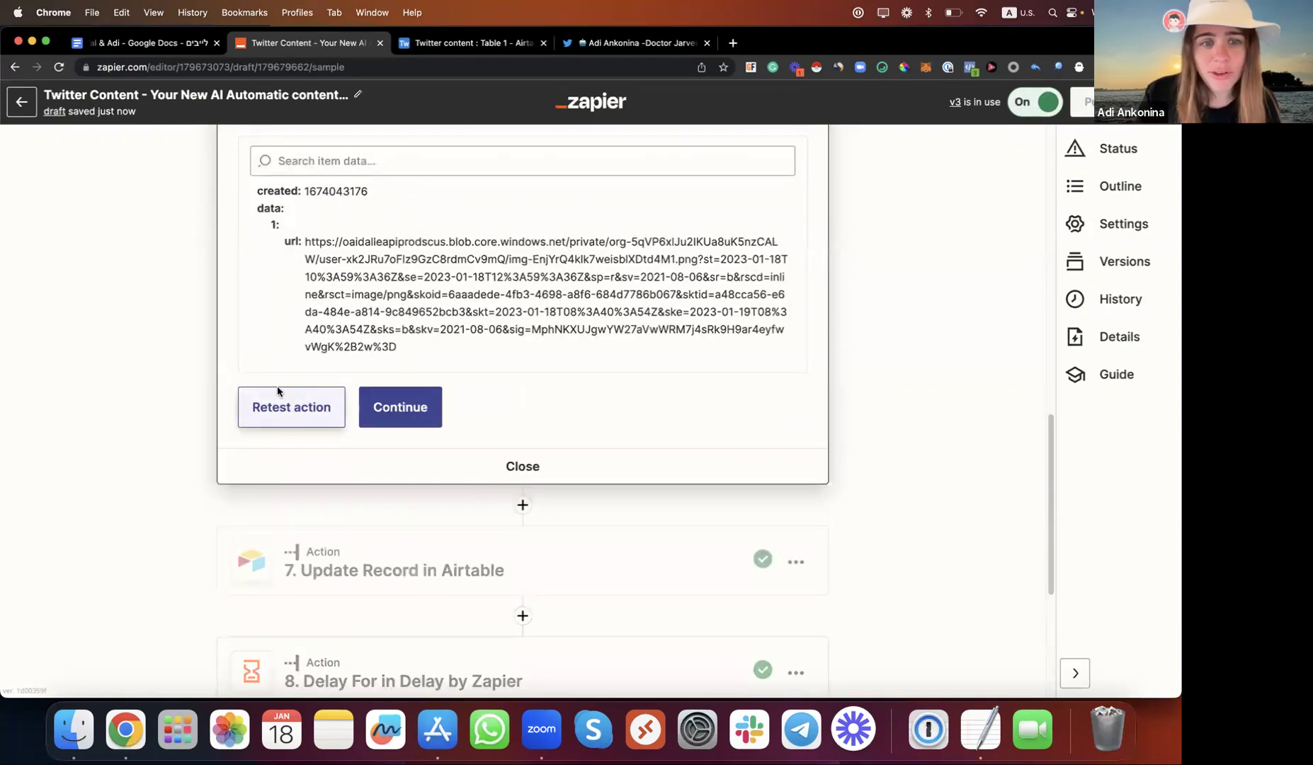
left_click(376, 417)
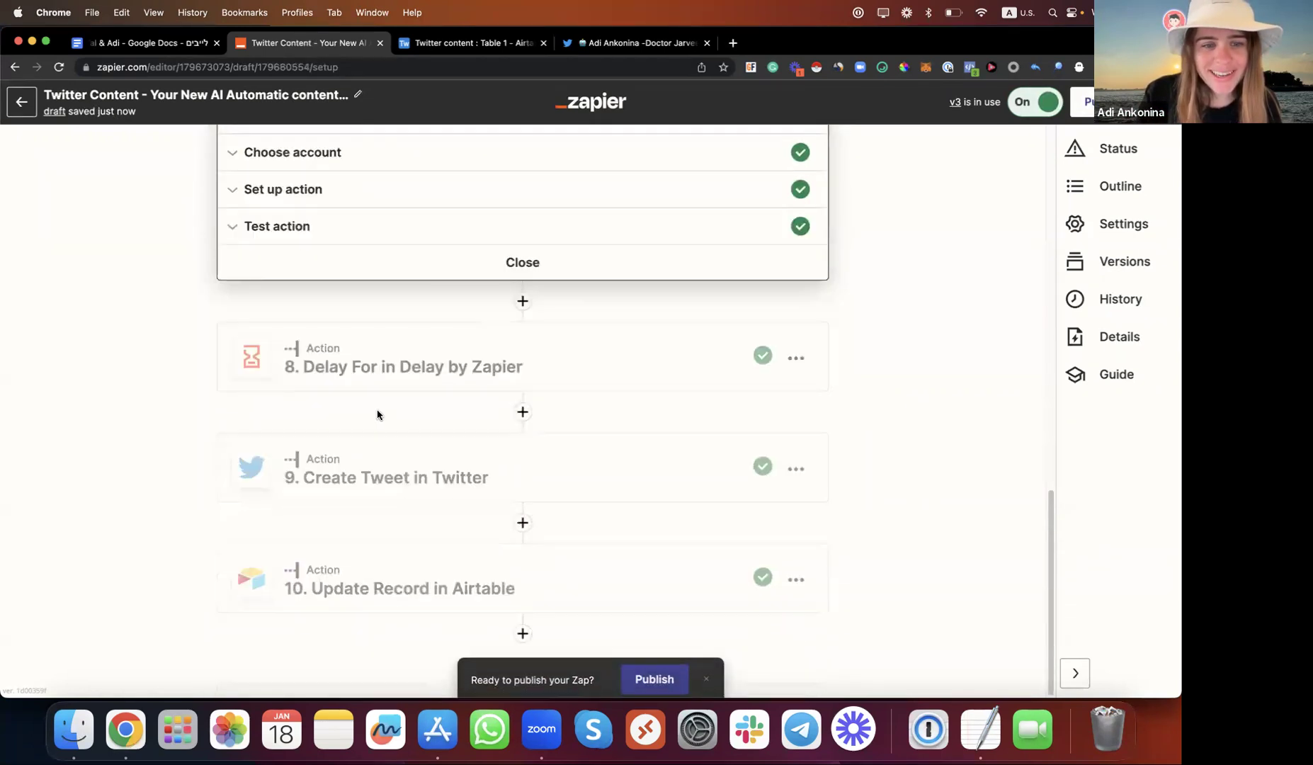
- Rerun the Update Record in Airtable step's test
scroll(369, 379, "up", 5)
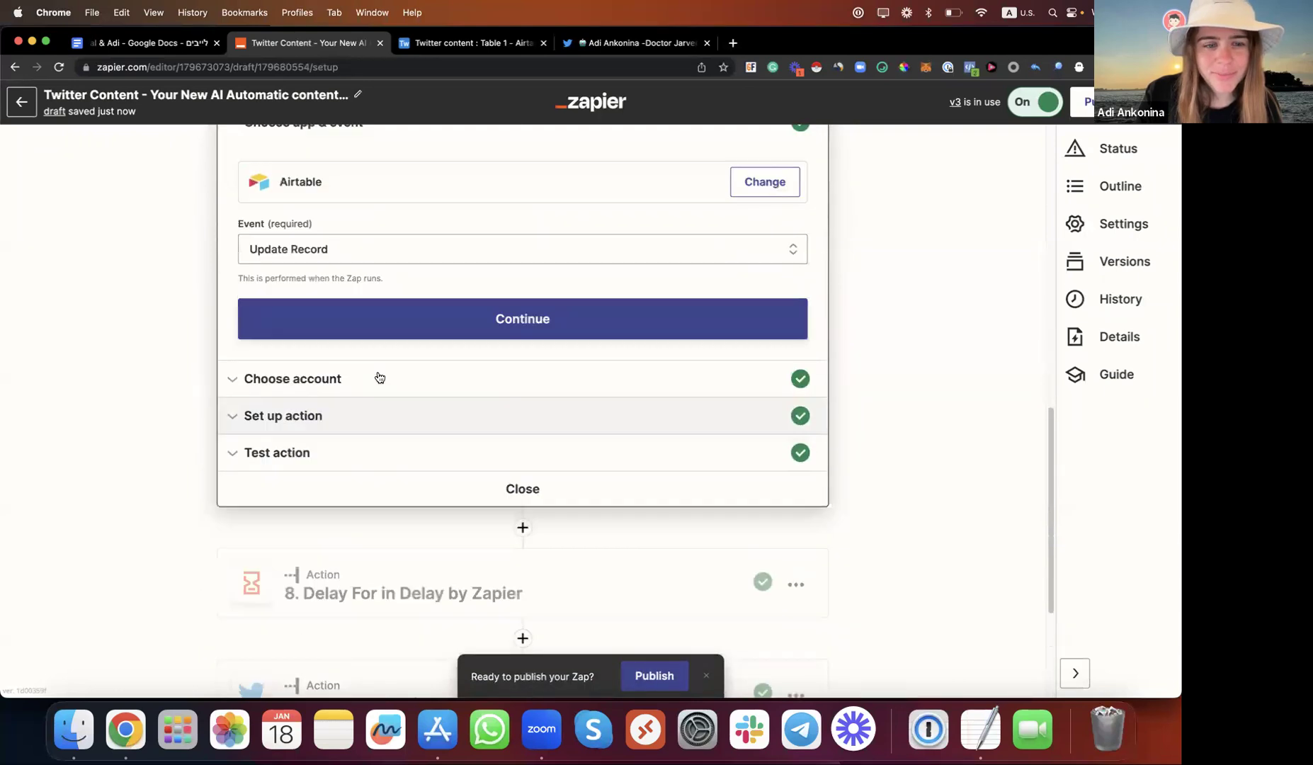
left_click(352, 425)
scroll(348, 397, "down", 10)
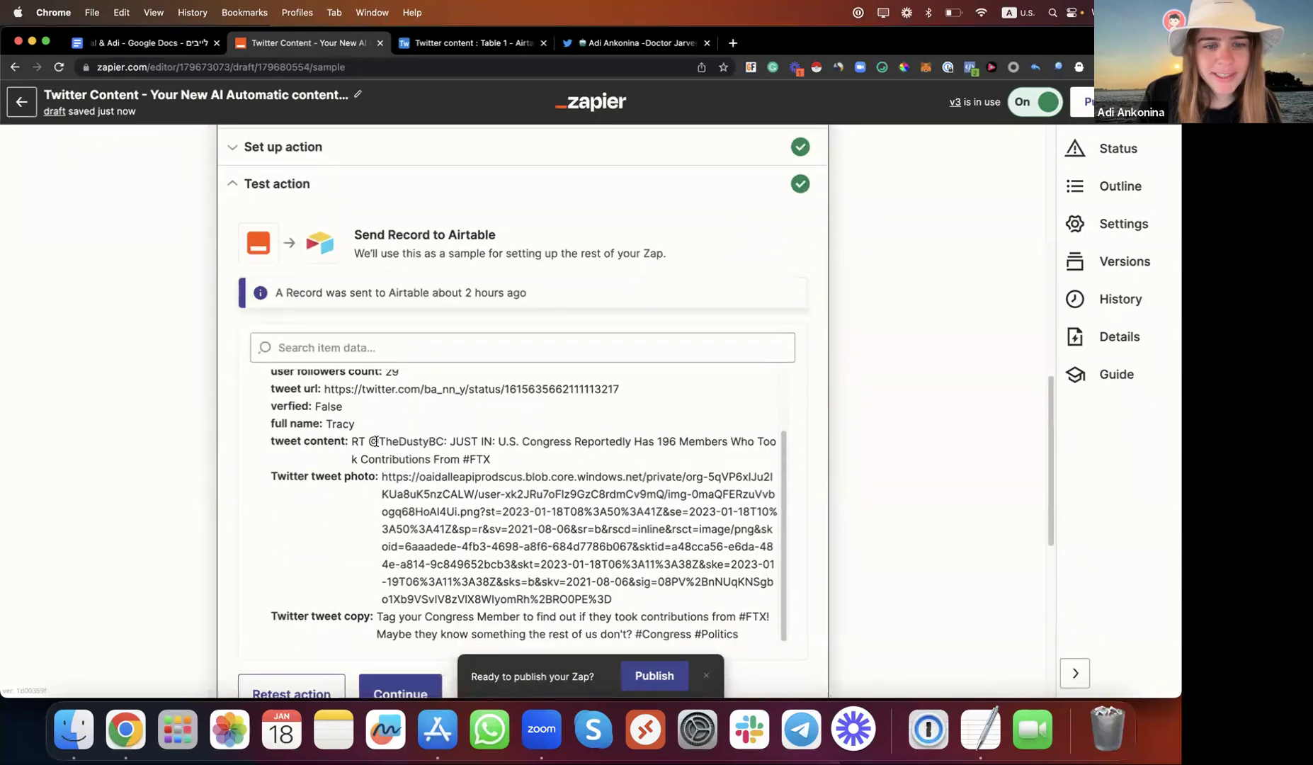
left_click(325, 316)
scroll(352, 384, "down", 5)
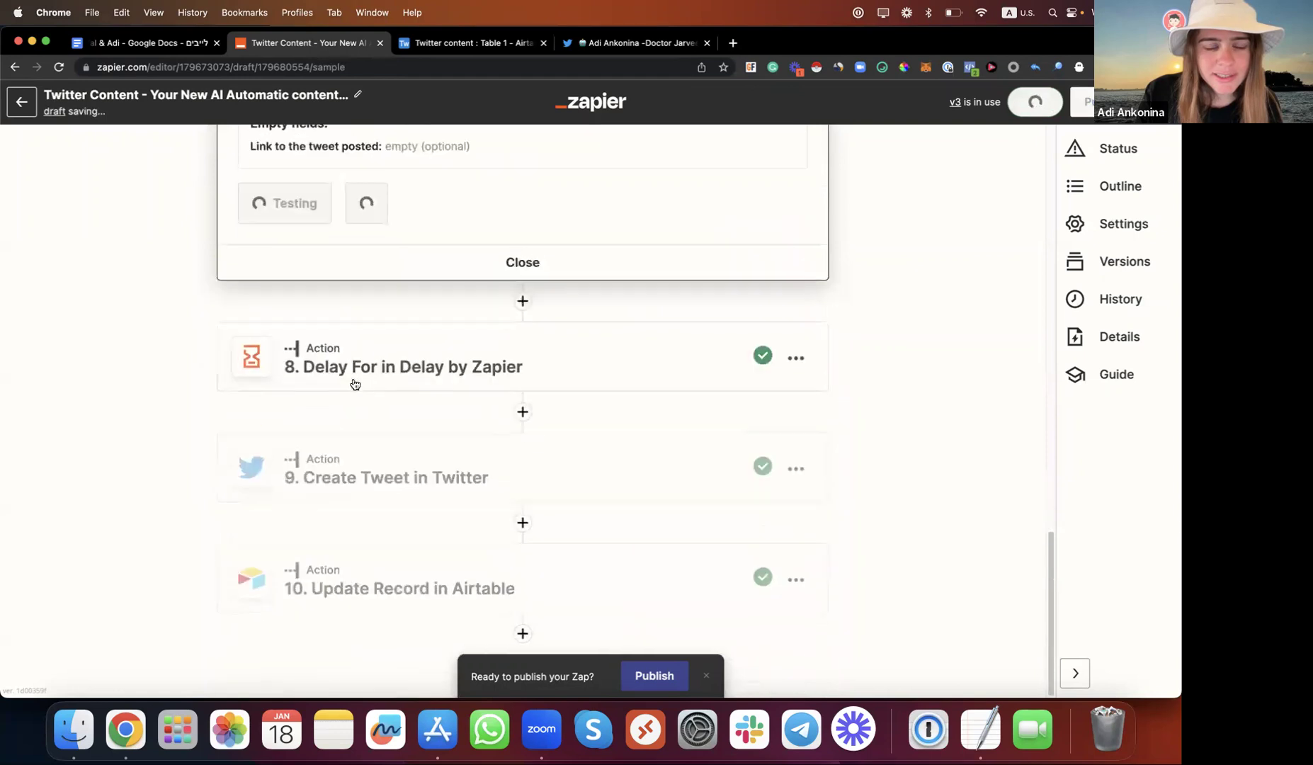
- Retest the Create Tweet in Twitter step, which fails as a duplicate tweet
left_click(389, 480)
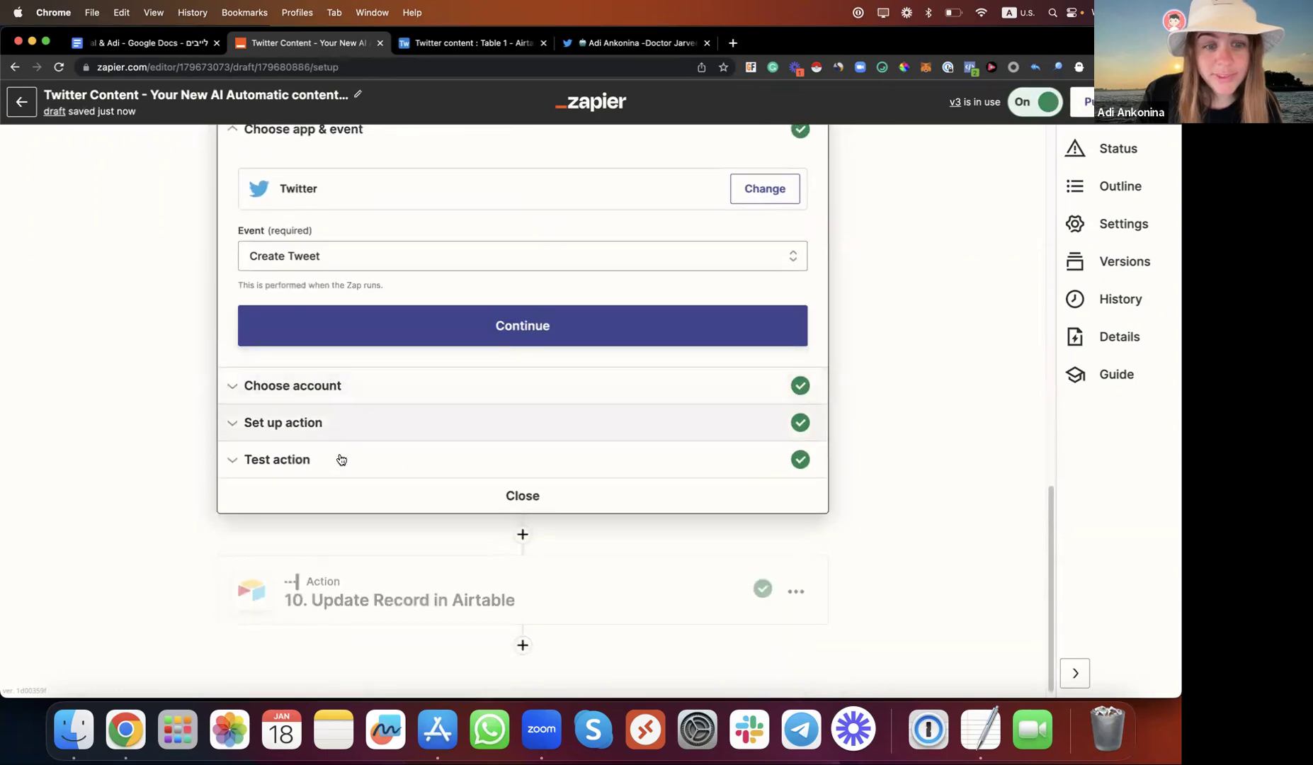
left_click(341, 459)
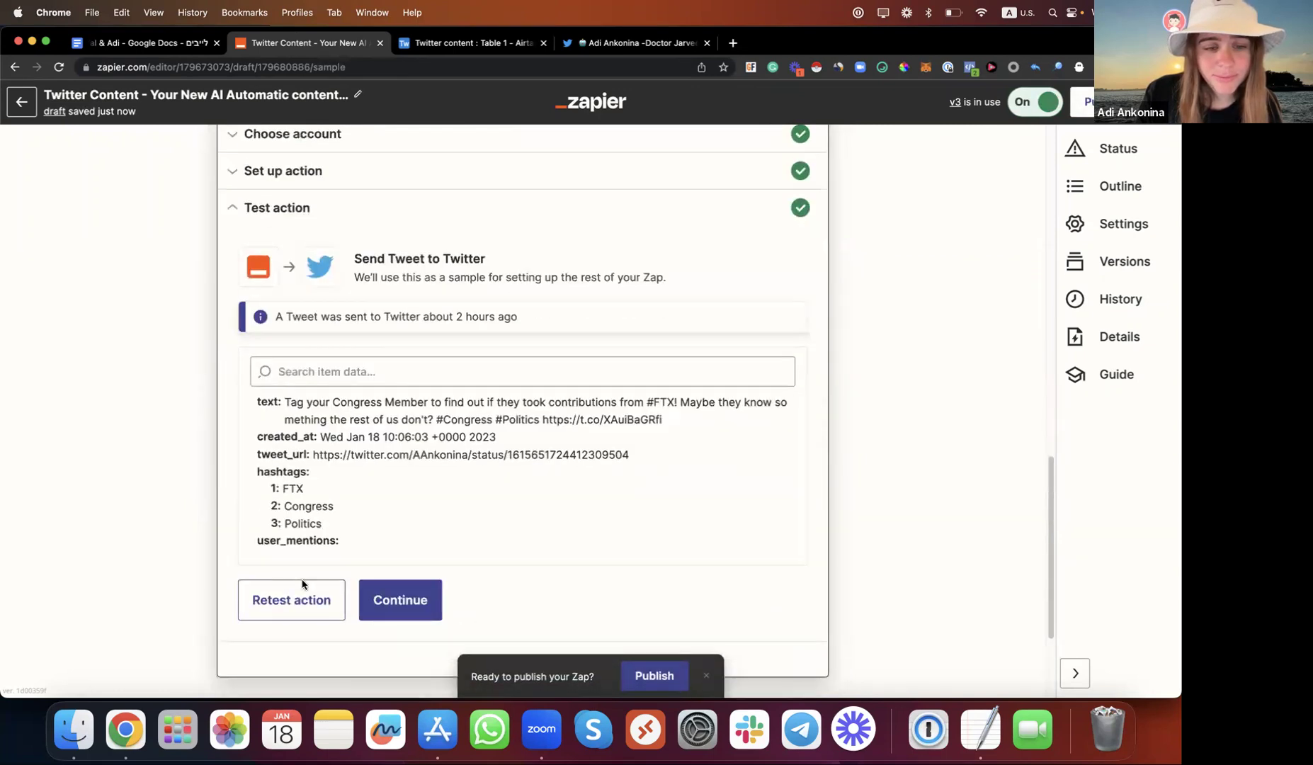
left_click(303, 599)
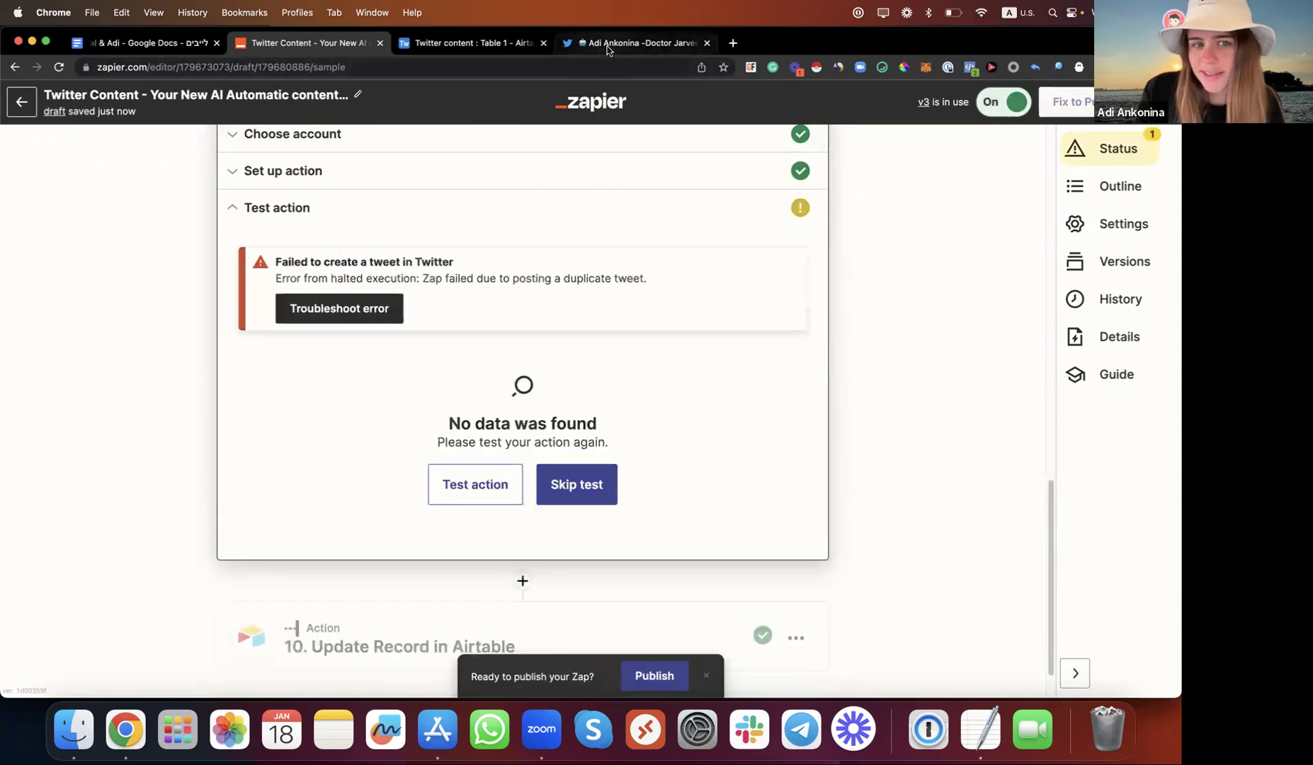
scroll(404, 314, "up", 1)
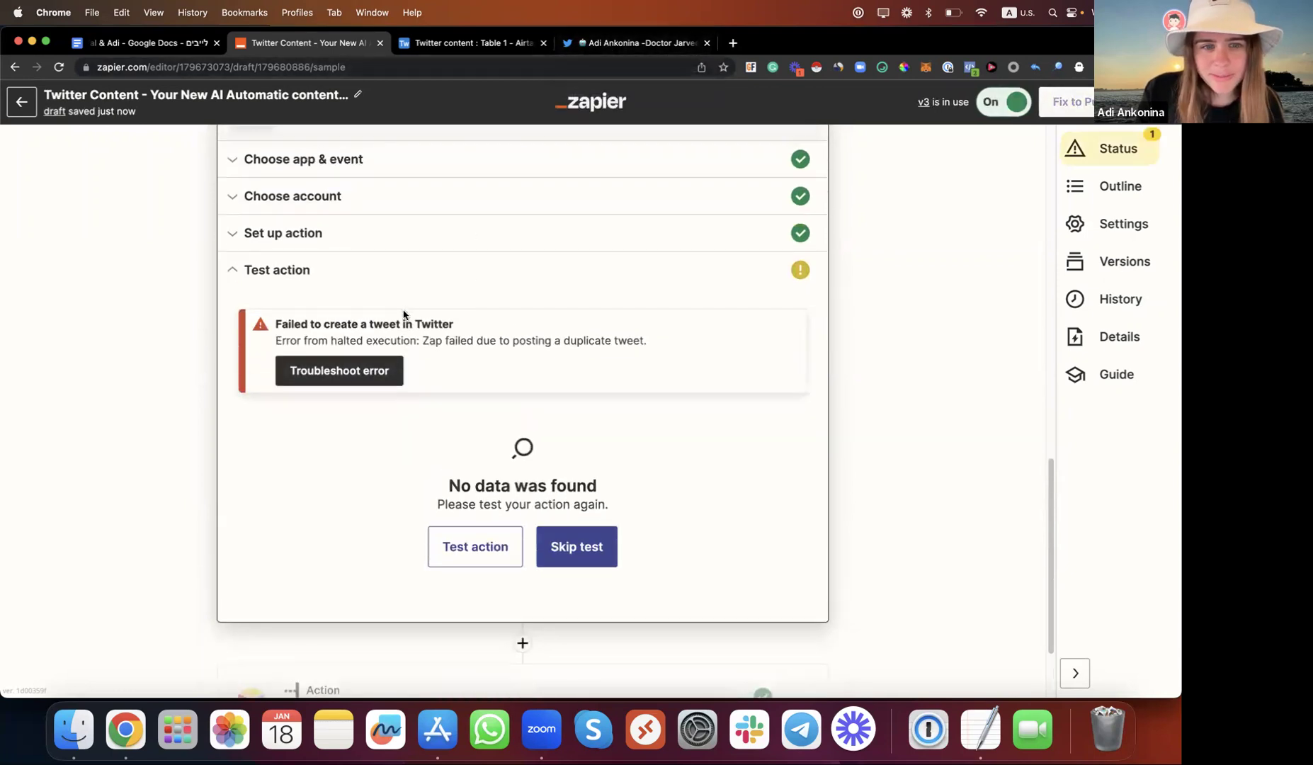
scroll(404, 314, "up", 5)
- Expand the Update Record in Airtable step's settings down to the Twitter tweet photo field
left_click(347, 329)
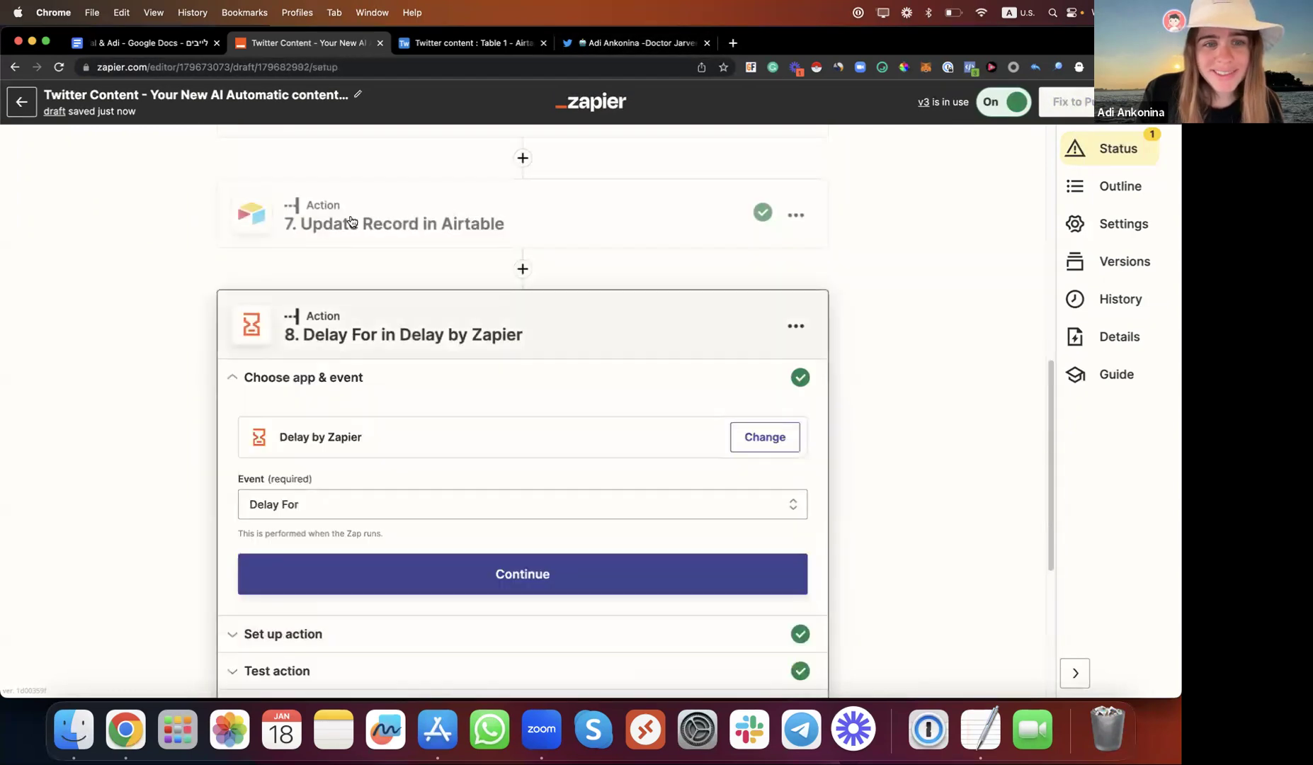
left_click(351, 222)
scroll(366, 460, "down", 4)
left_click(335, 486)
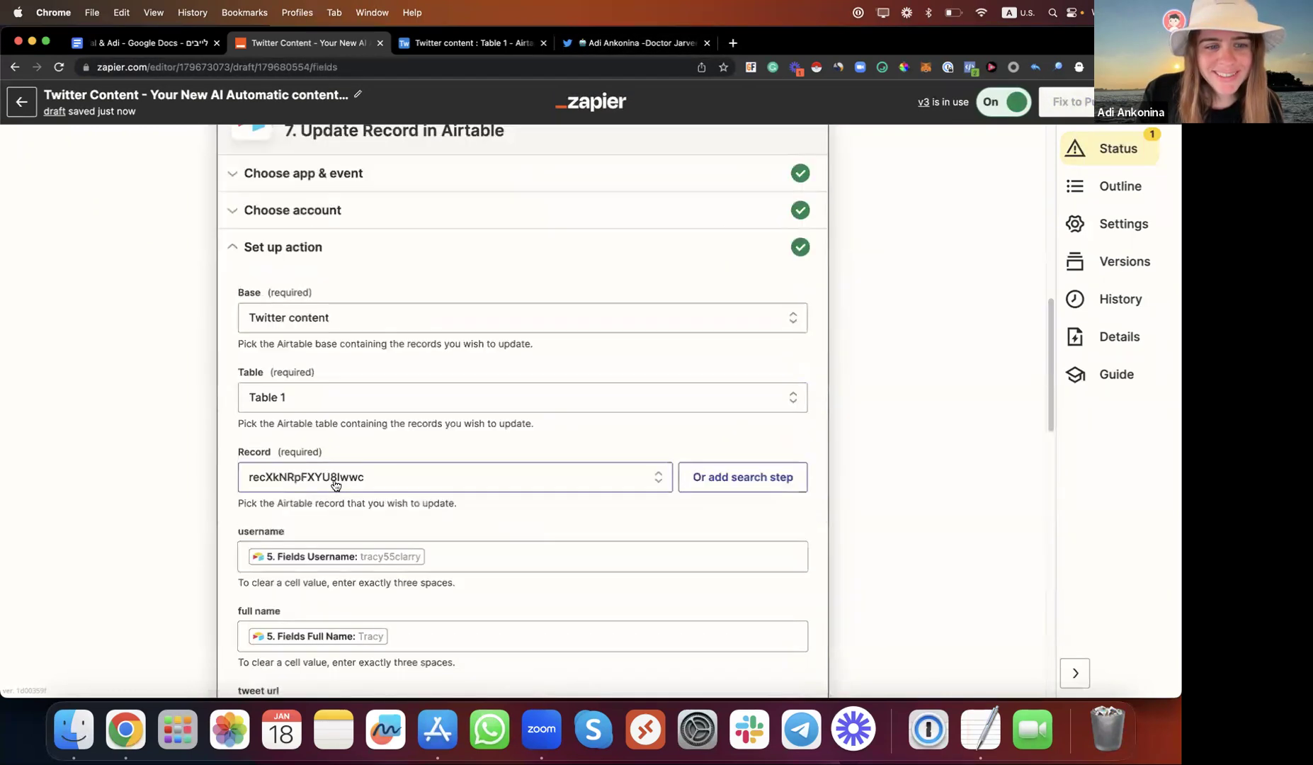
scroll(335, 486, "down", 2)
scroll(405, 399, "down", 3)
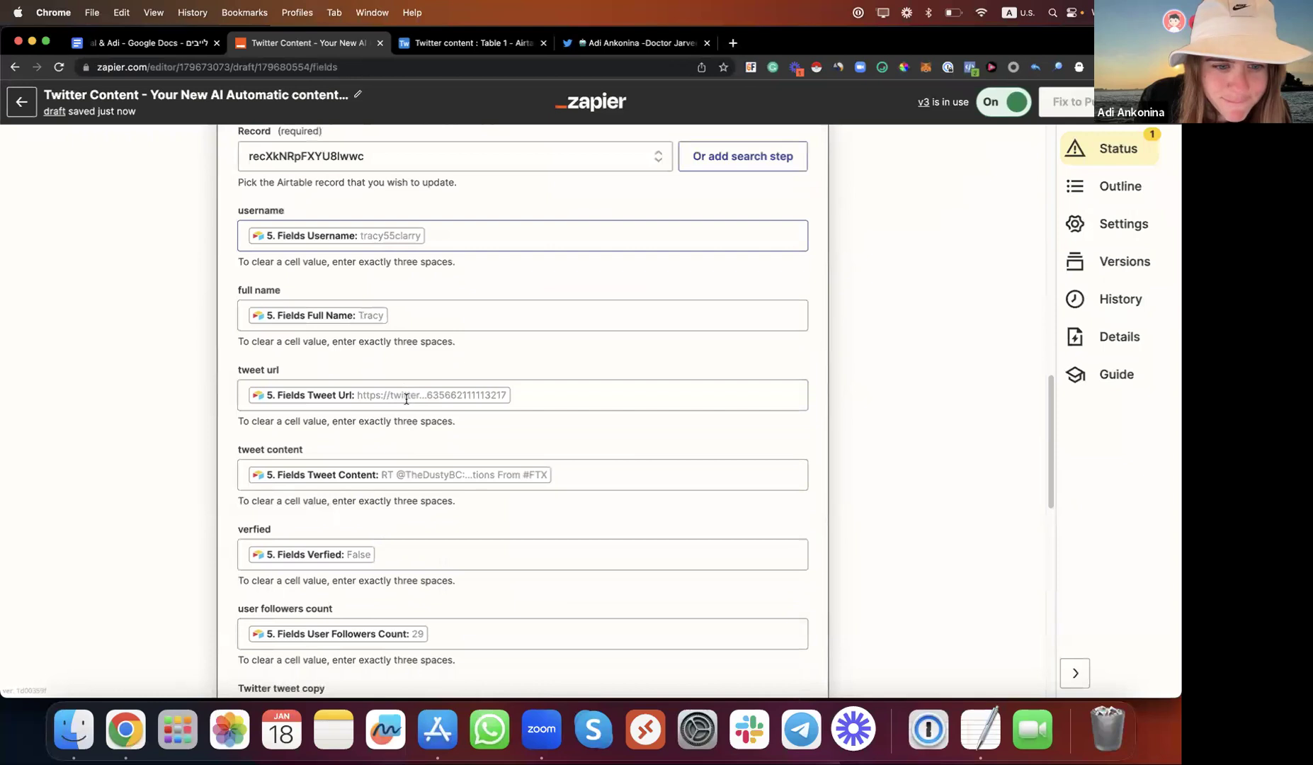
scroll(406, 399, "down", 2)
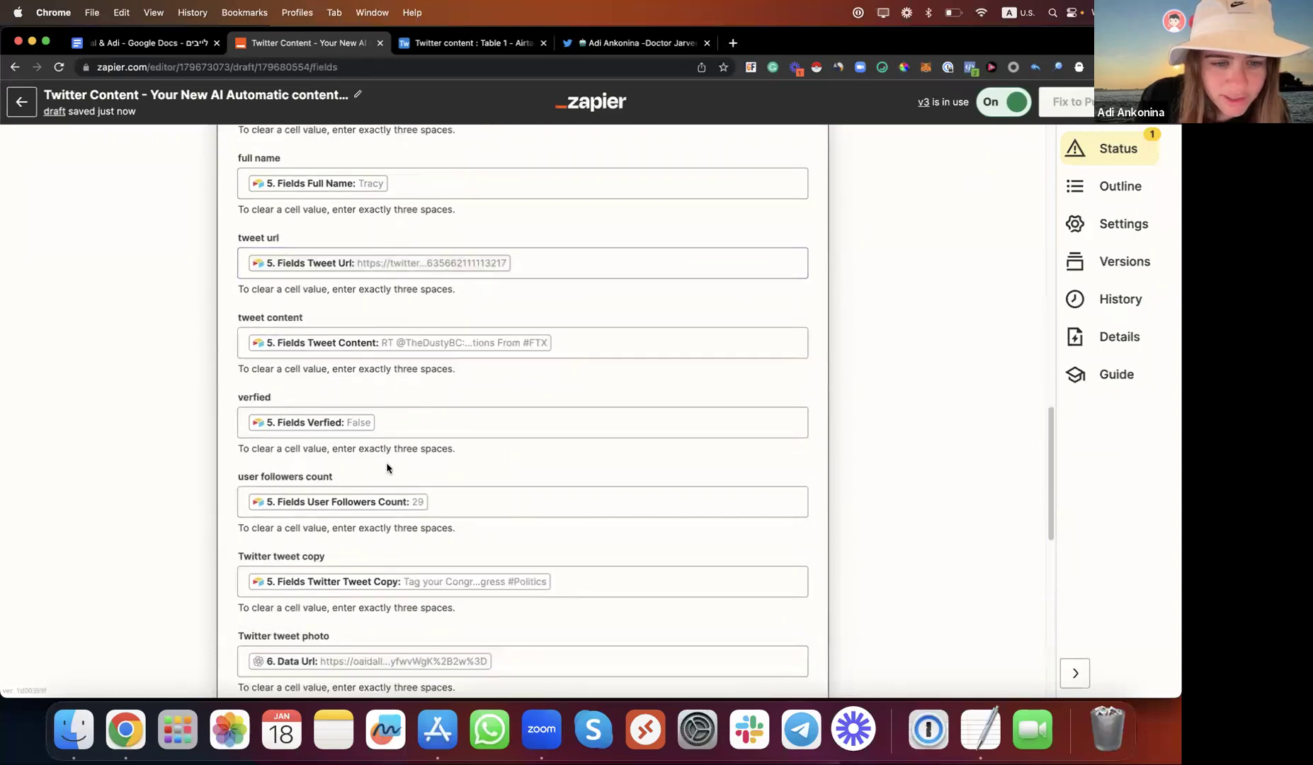
scroll(402, 342, "down", 3)
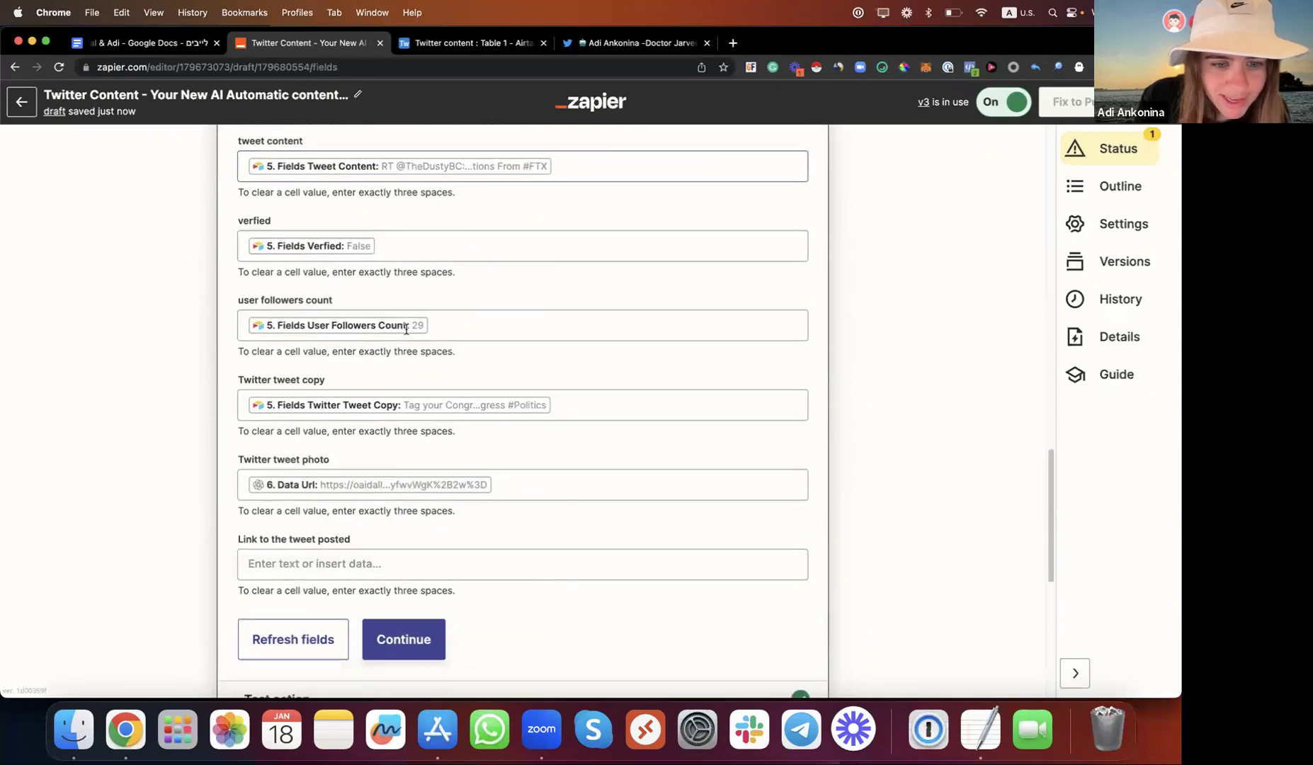
- Replace the tweet photo field's old link with 6. Data Url from Generate Image in OpenAI
left_click(473, 496)
key("BackSpace")
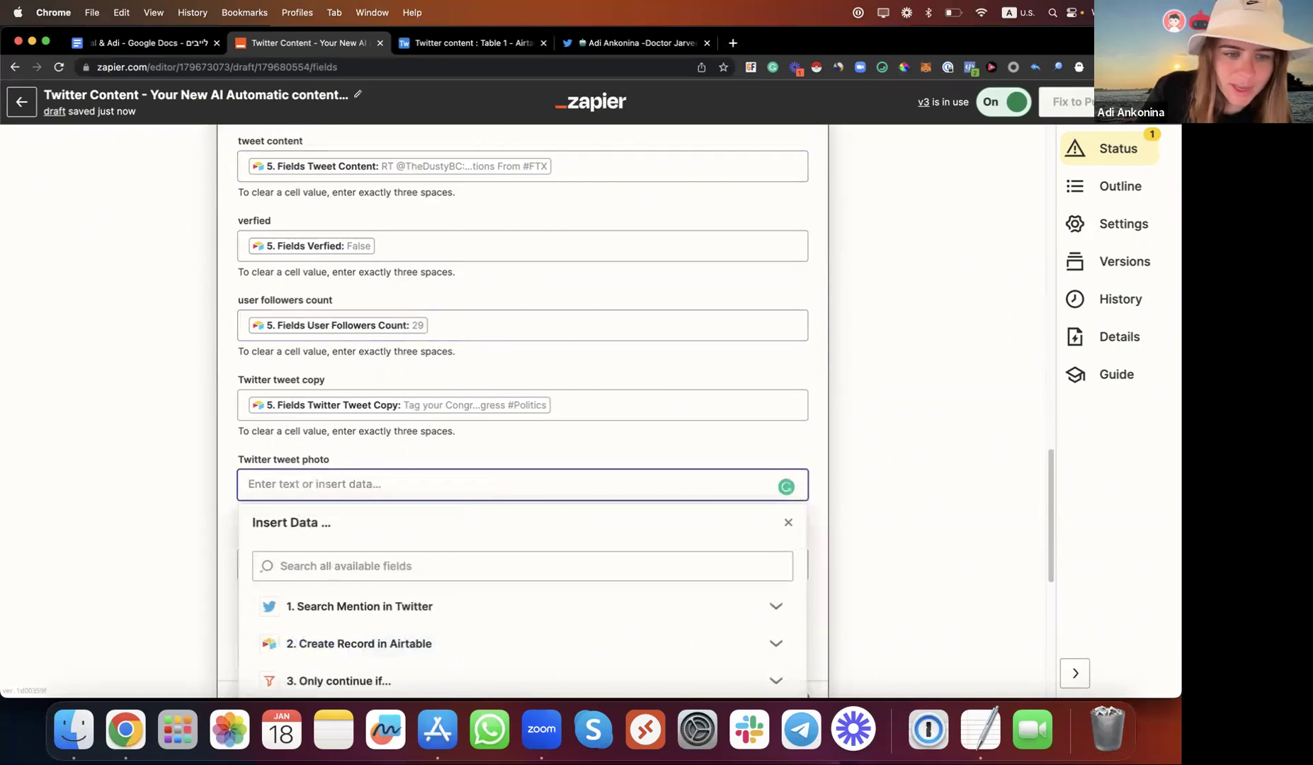
scroll(428, 549, "down", 2)
left_click(386, 632)
scroll(409, 551, "down", 3)
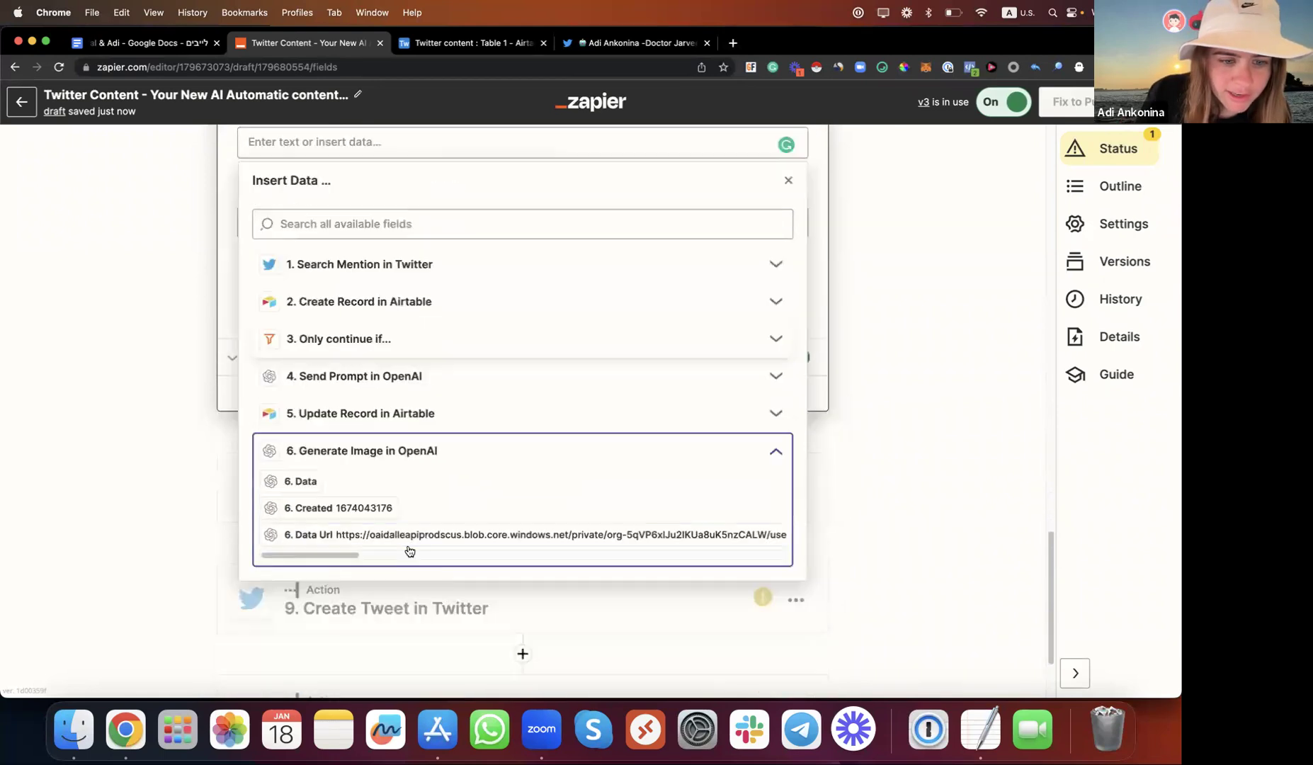
left_click(277, 535)
left_click(170, 369)
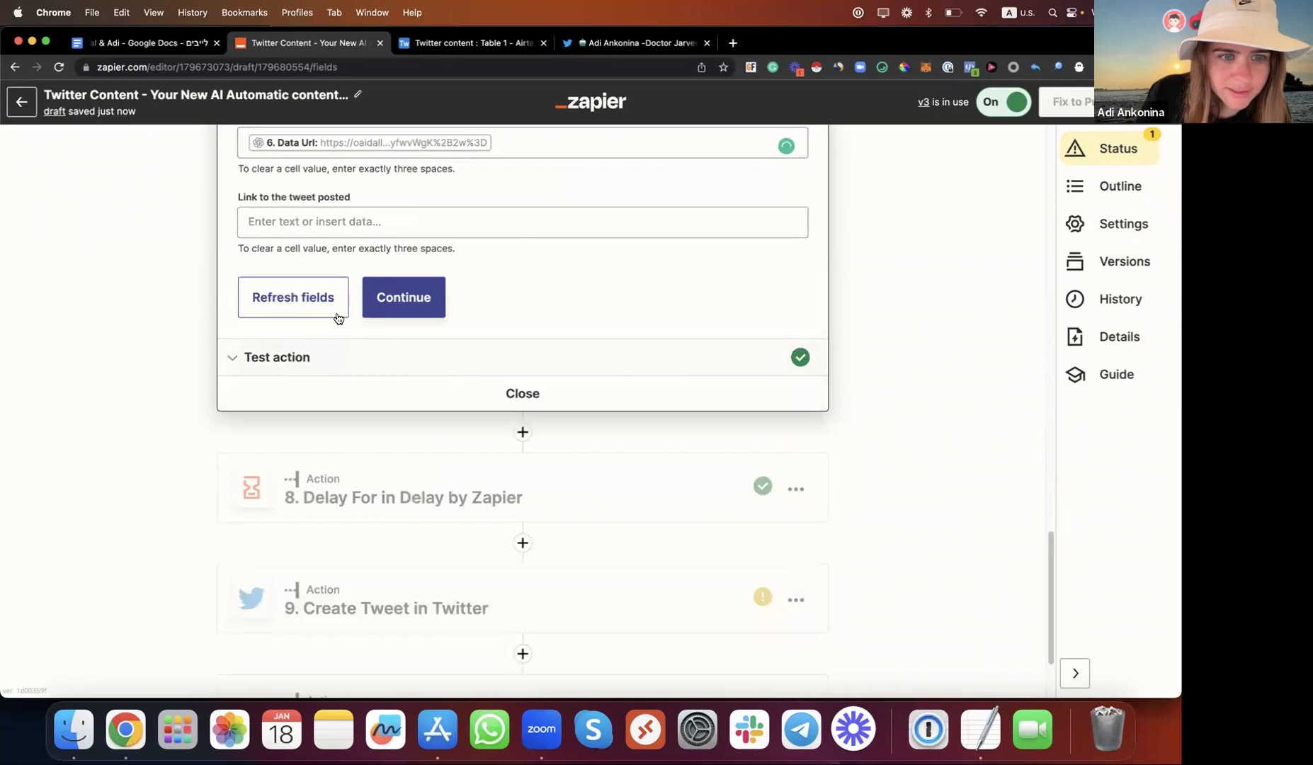
- Continue past the Delay For step and test step 9's Create Tweet, which fails as duplicate
left_click(404, 297)
left_click(402, 209)
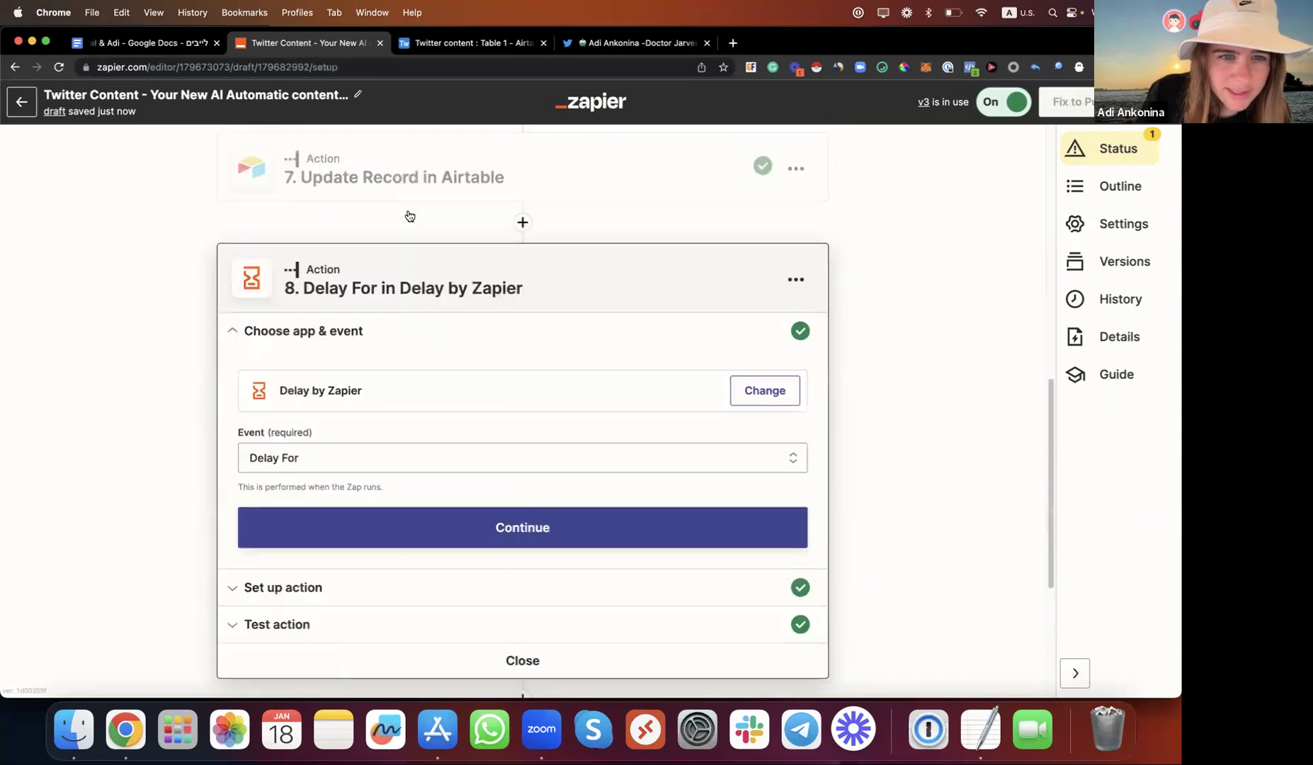
scroll(415, 244, "down", 2)
scroll(364, 527, "down", 1)
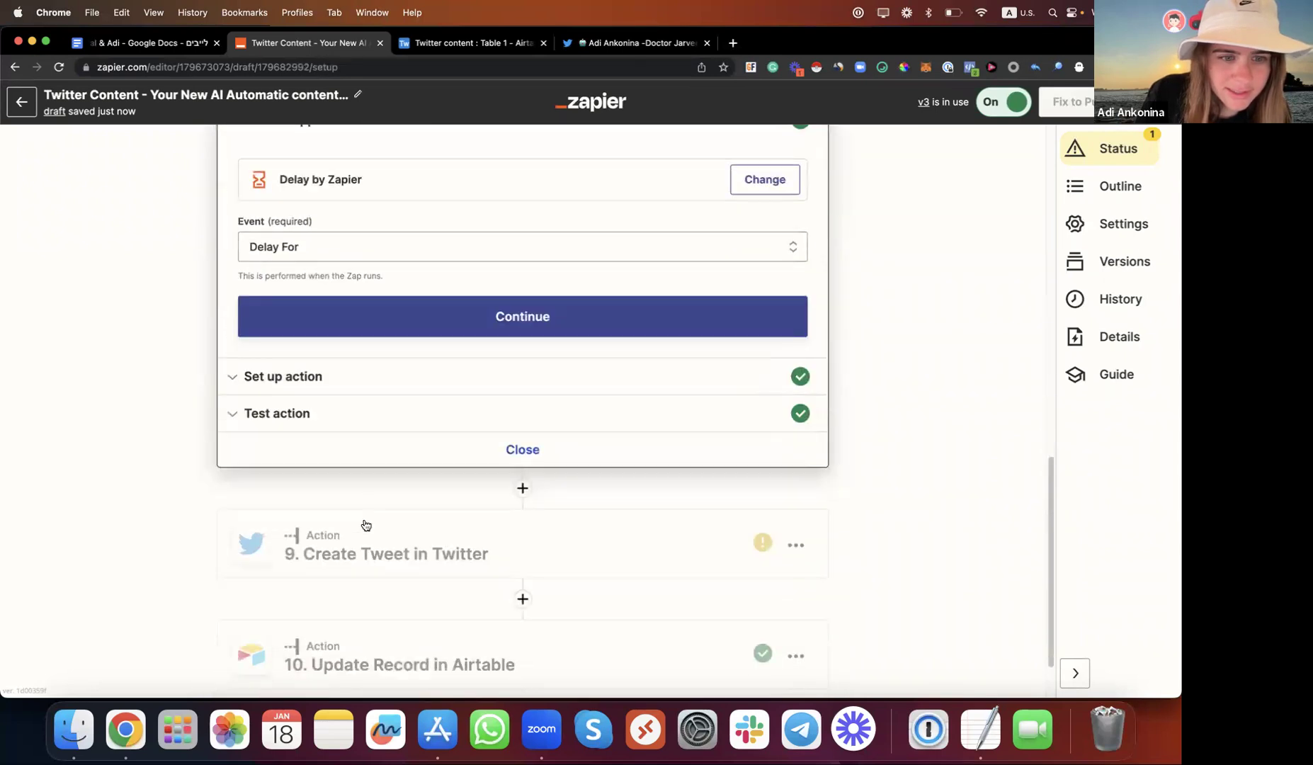
left_click(457, 328)
left_click(478, 573)
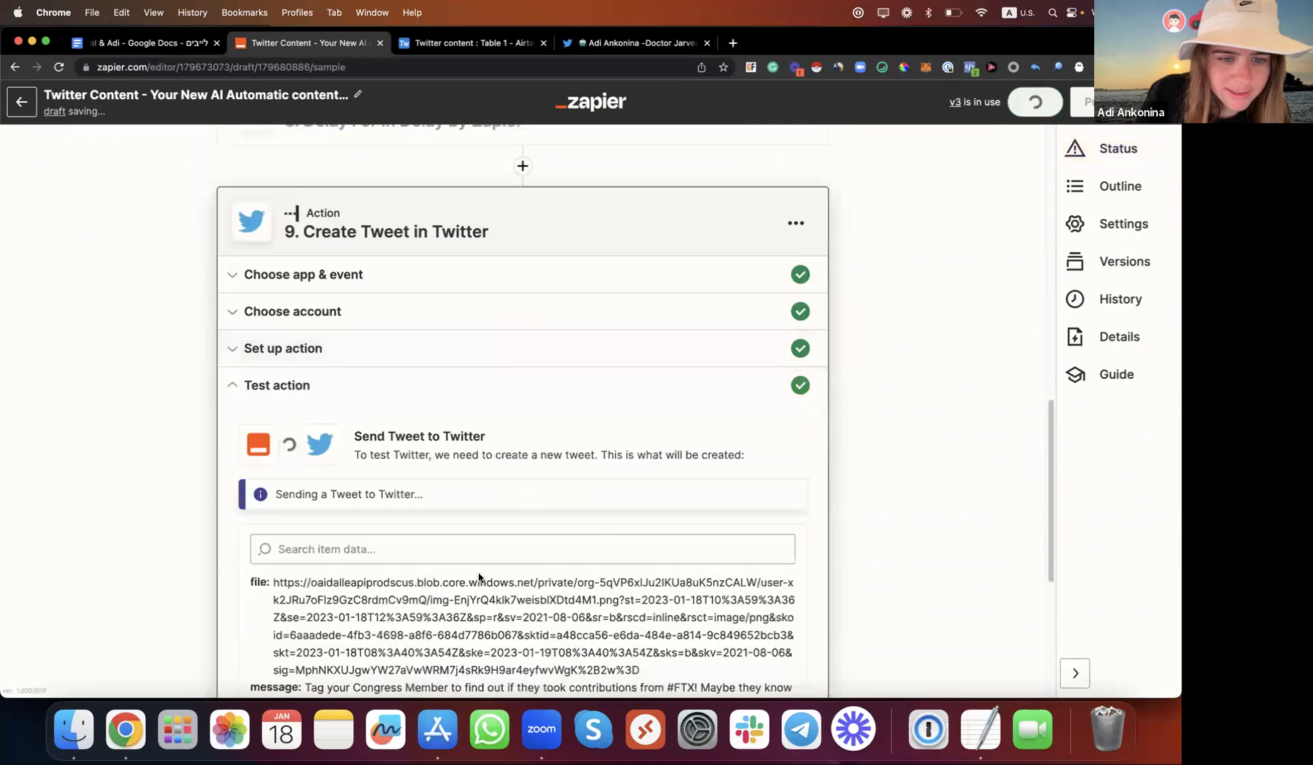
scroll(478, 576, "down", 3)
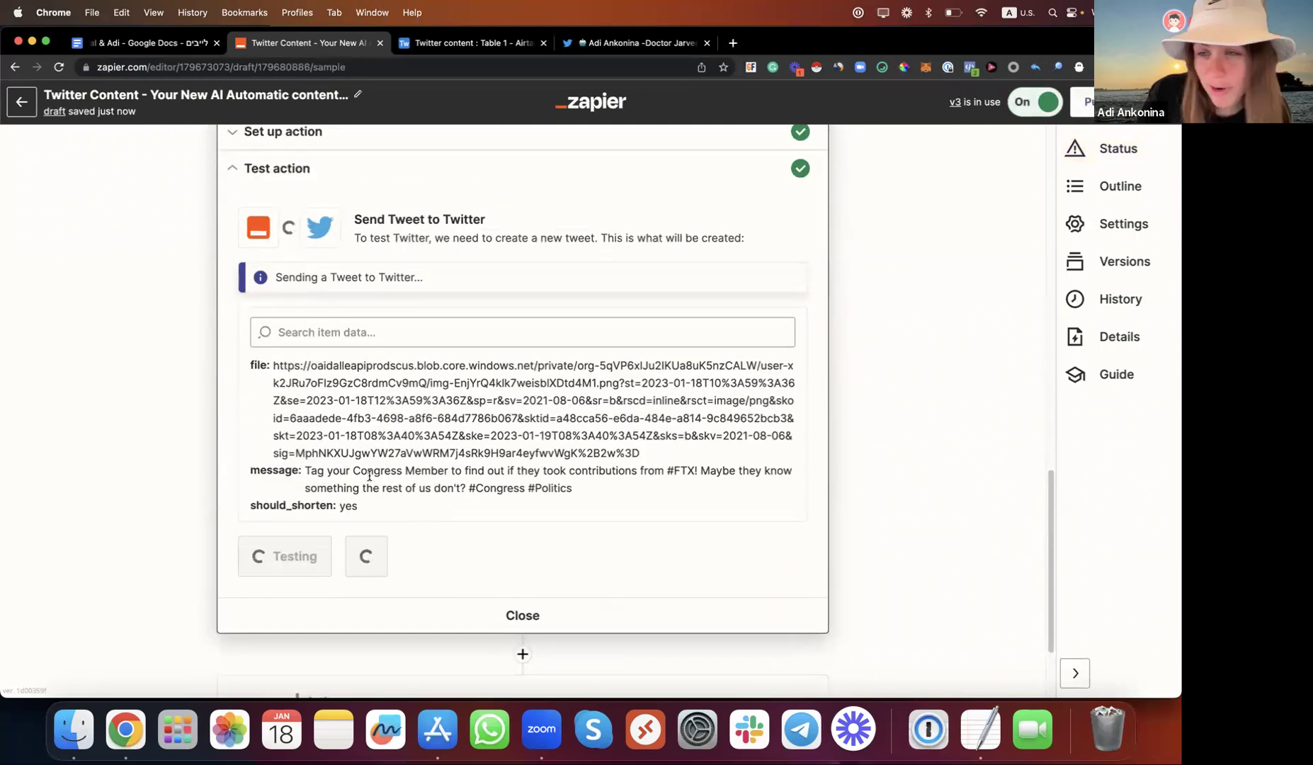
- Reload the Twitter profile page and scroll its feed for the new posts
left_click(498, 44)
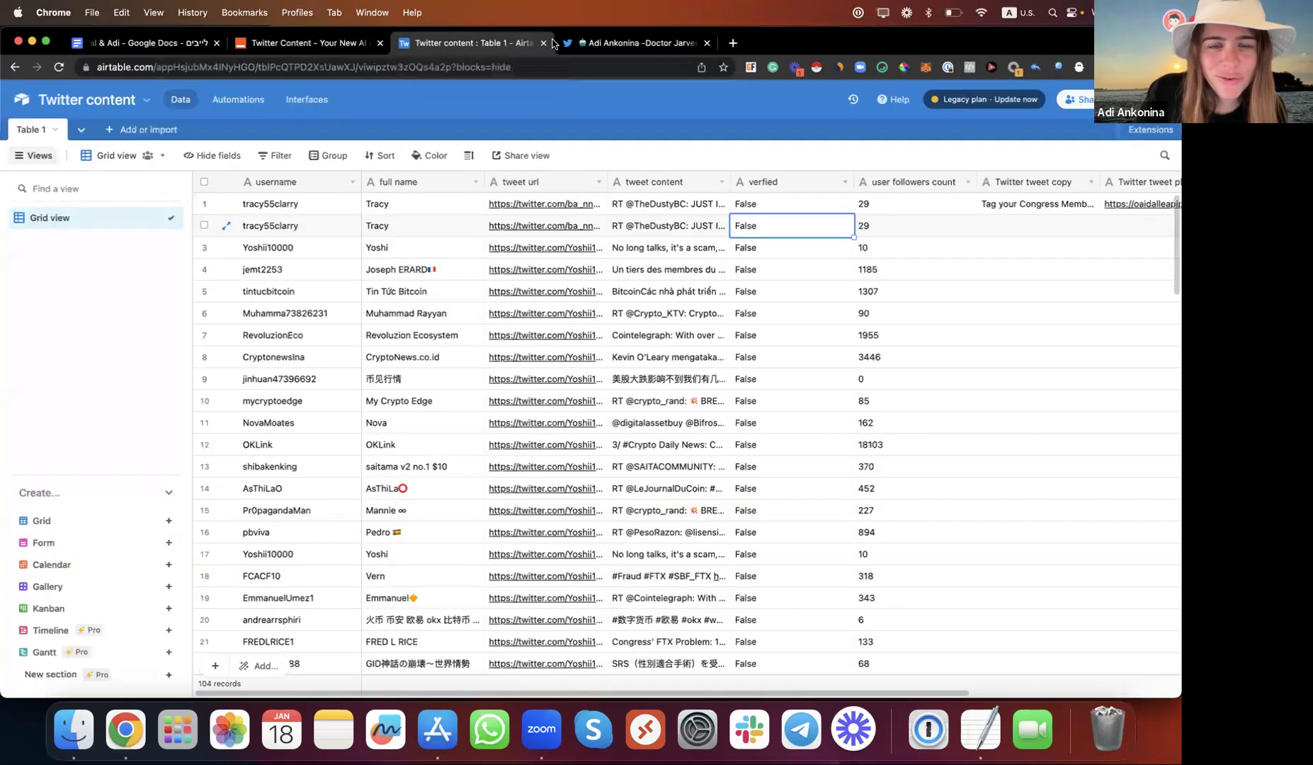
left_click(634, 42)
left_click(374, 67)
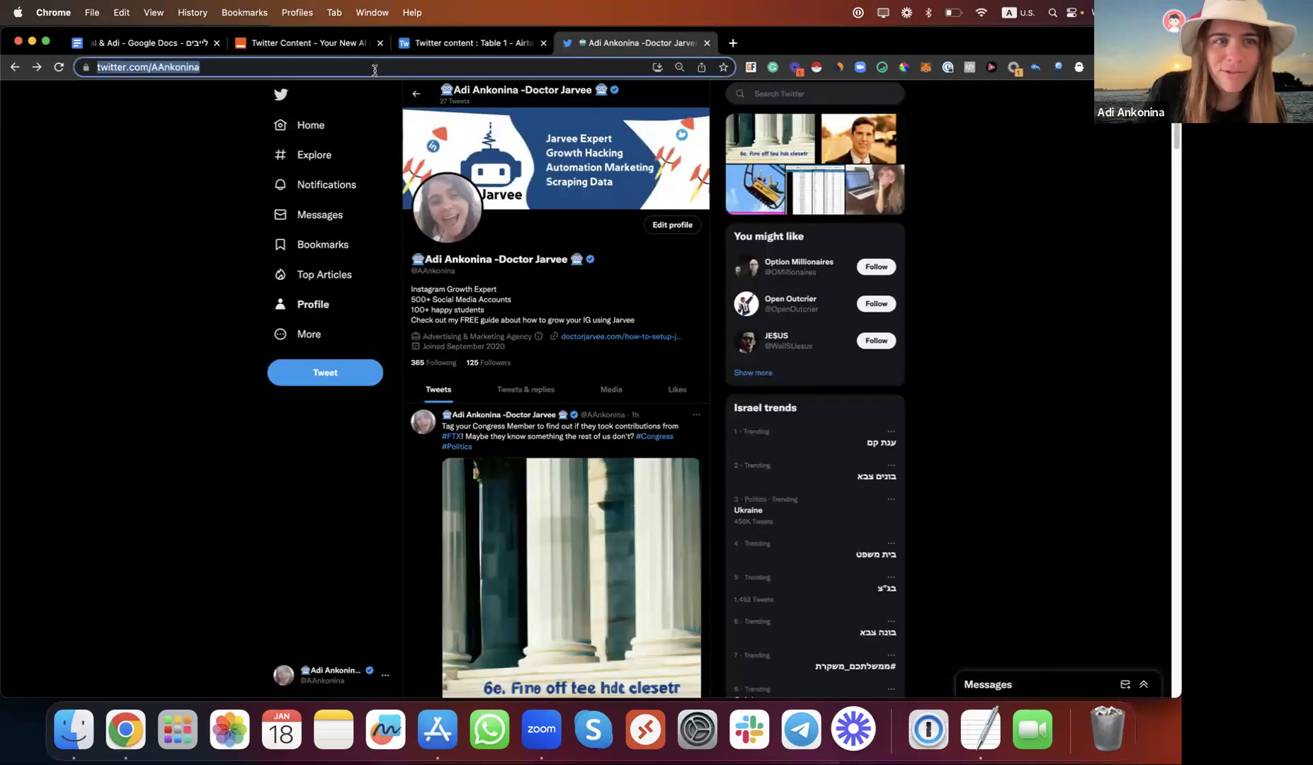
key("Return")
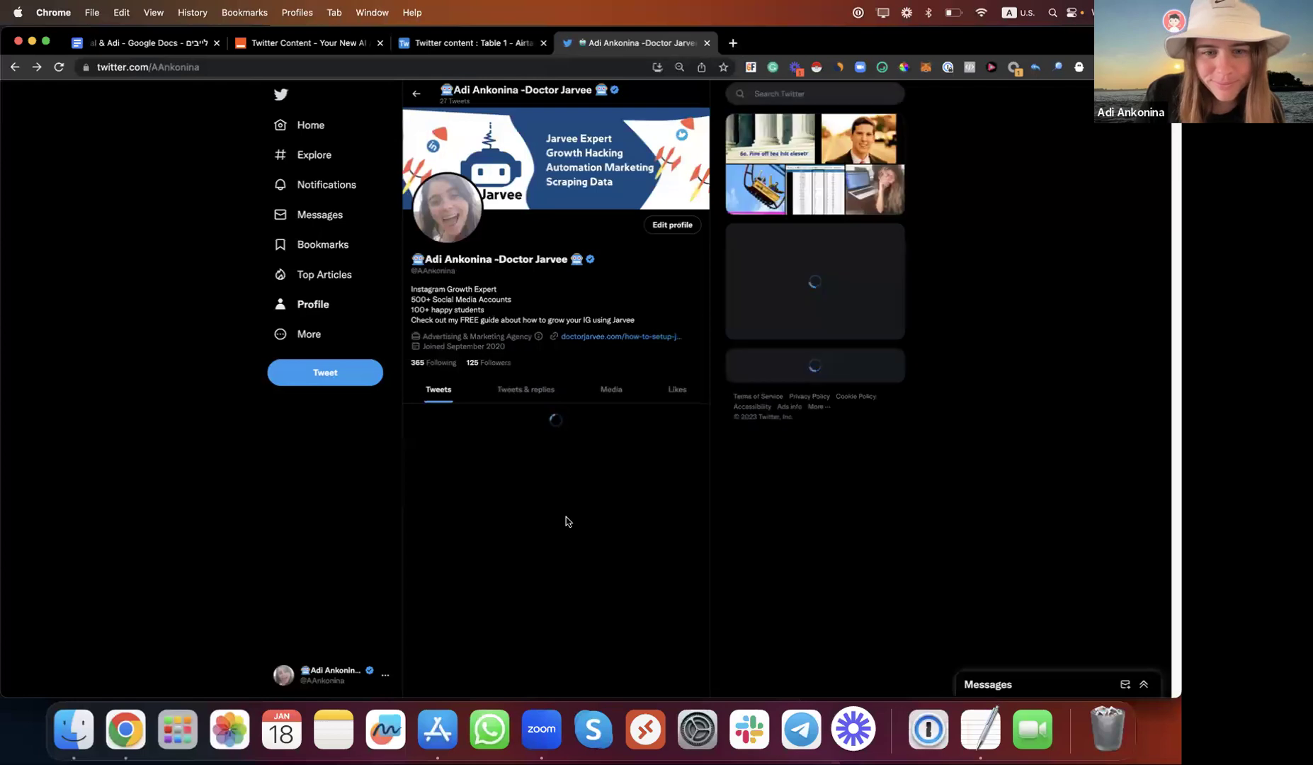
scroll(568, 522, "down", 2)
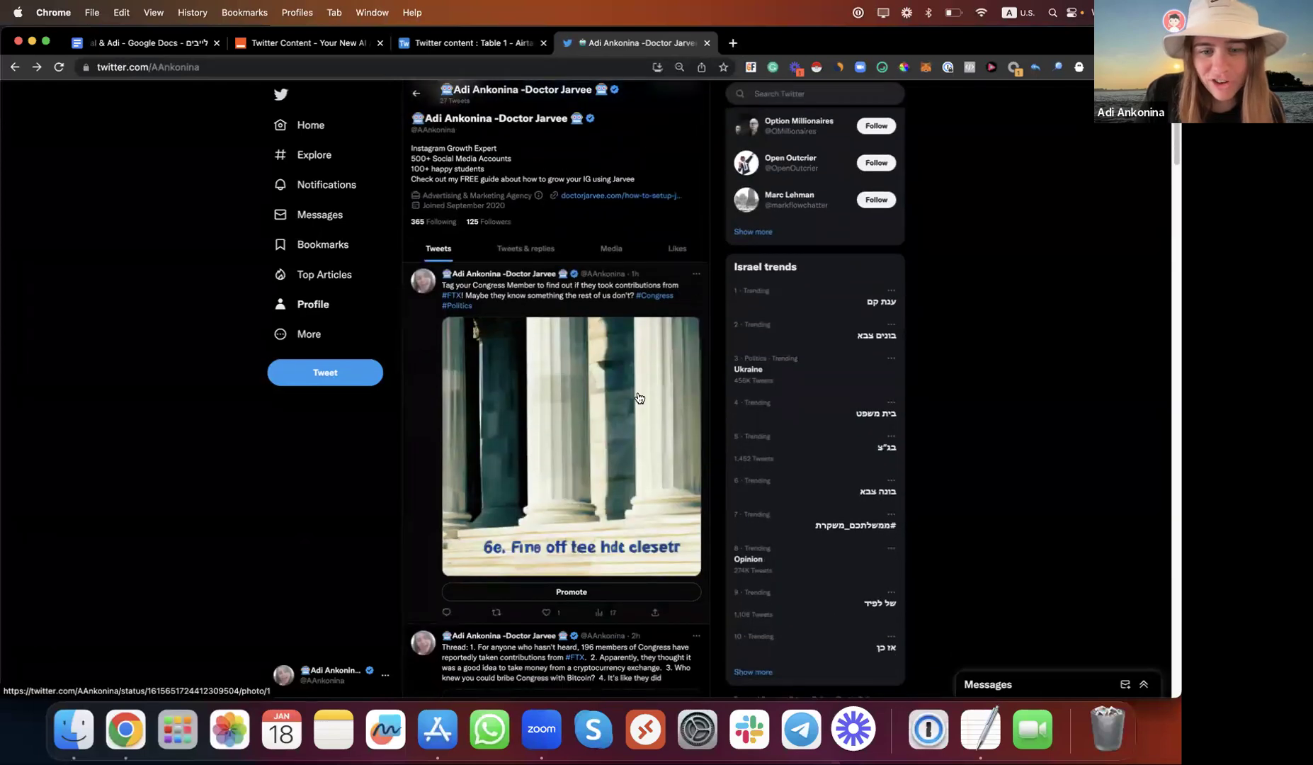
scroll(541, 426, "down", 5)
- Open the FTX Thread tweet, select its text, then return to the Airtable table
left_click(528, 243)
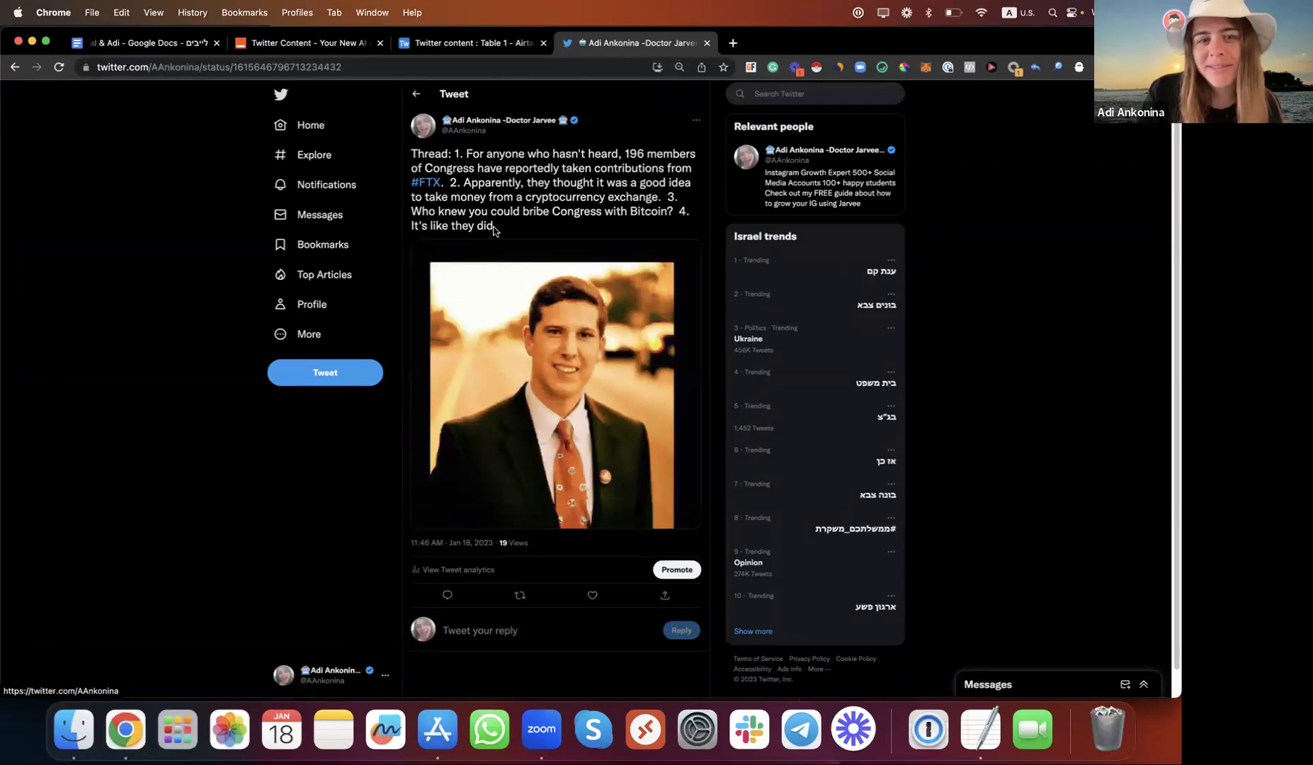
left_click_drag(494, 231, 417, 149)
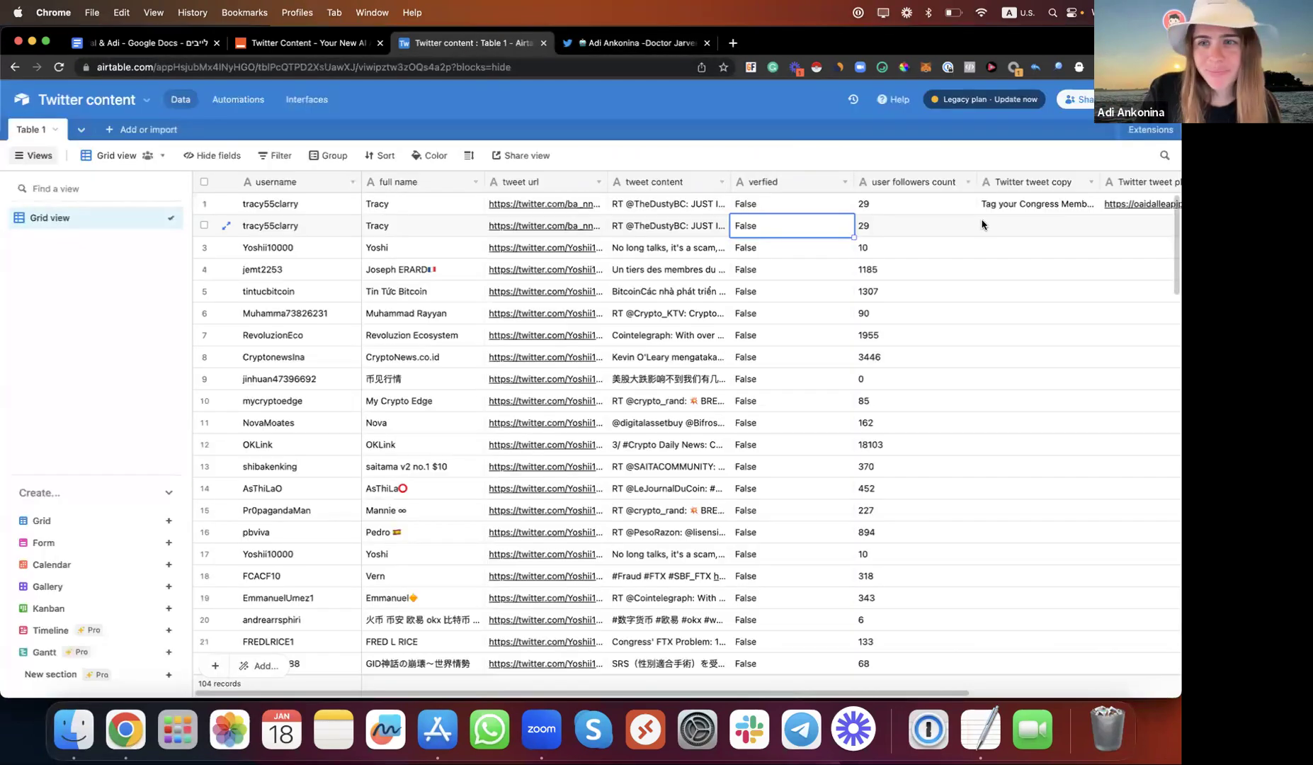
left_click(488, 49)
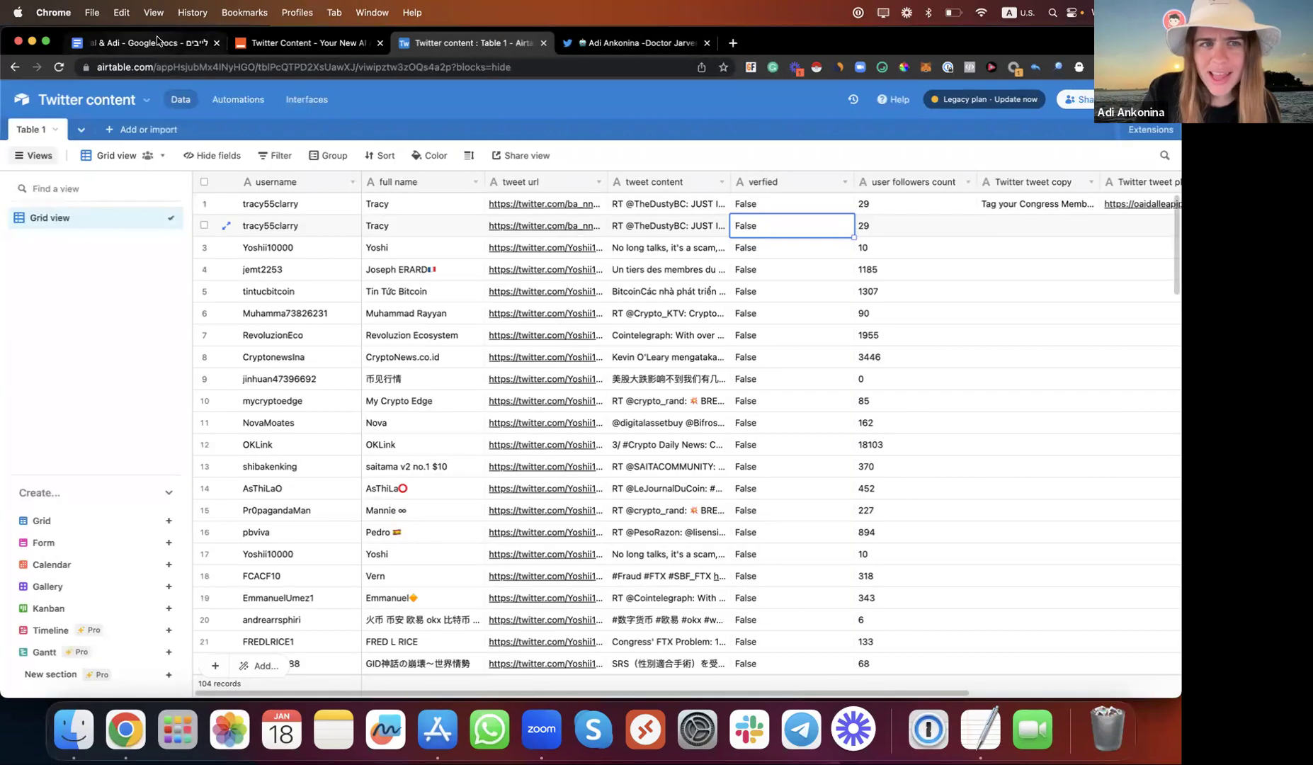
- Return to My Zaps and run the Twitter Content Zap manually, triggering 23 new mentions
left_click(254, 43)
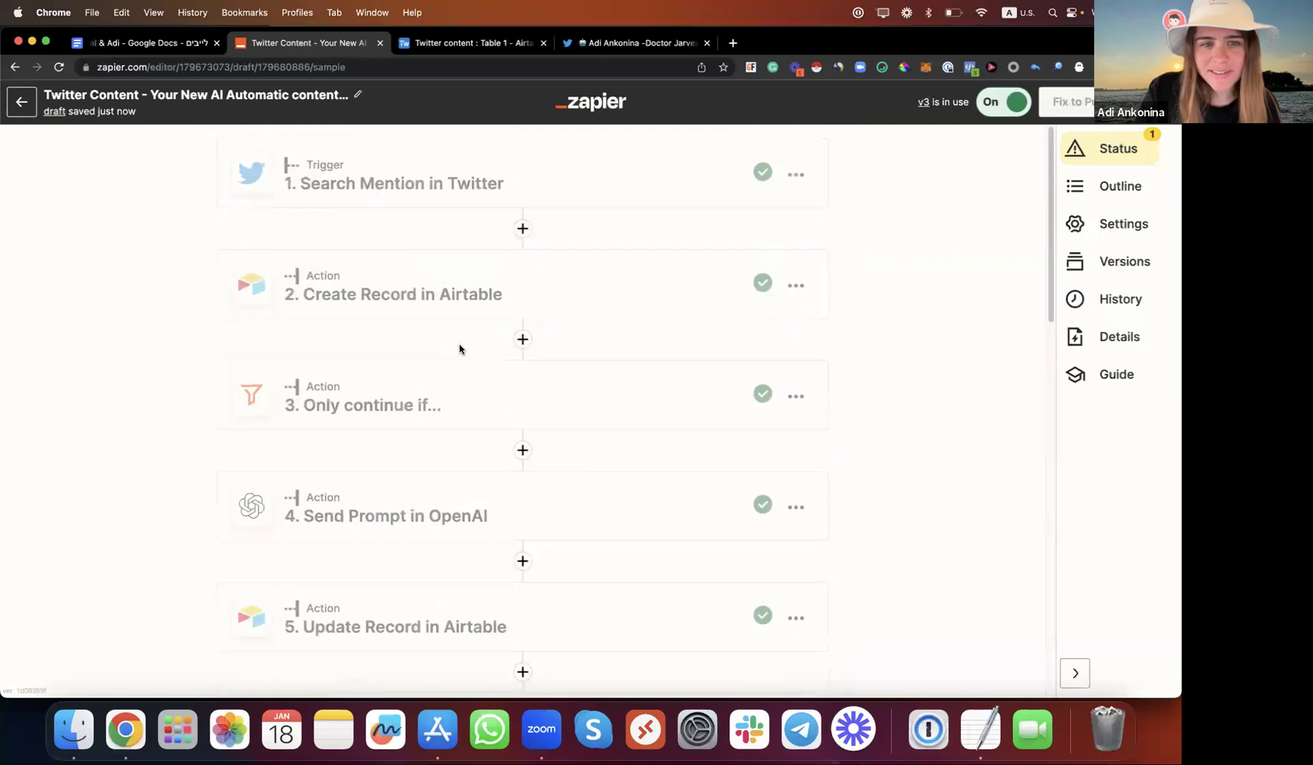
left_click(8, 66)
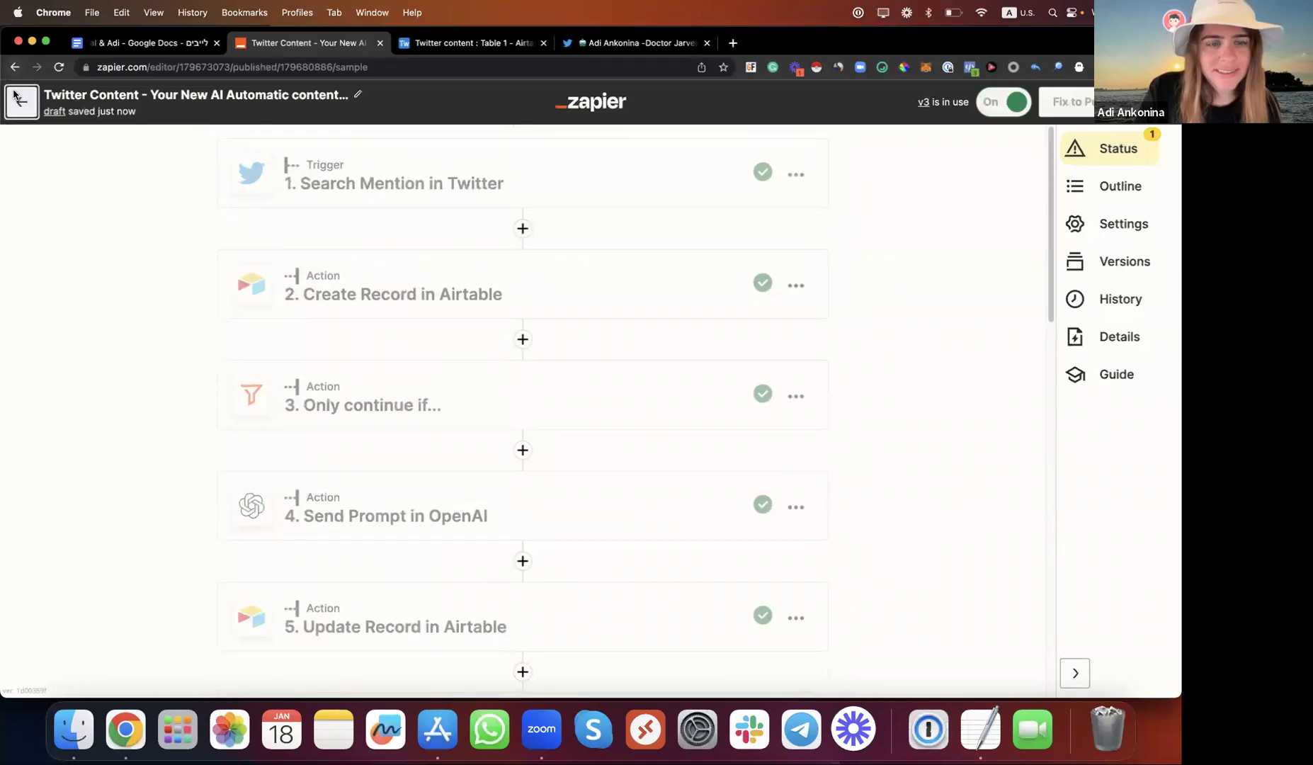
left_click(15, 96)
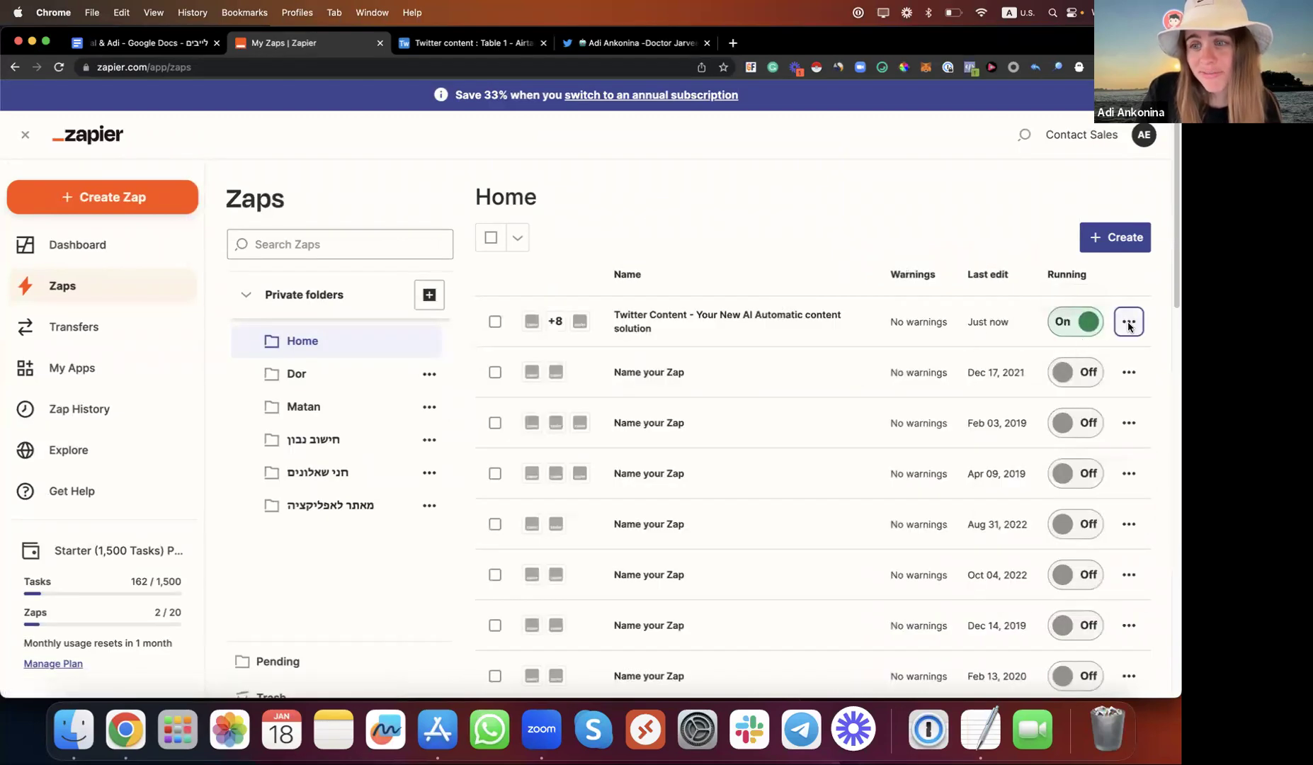
left_click(1127, 323)
left_click(1020, 454)
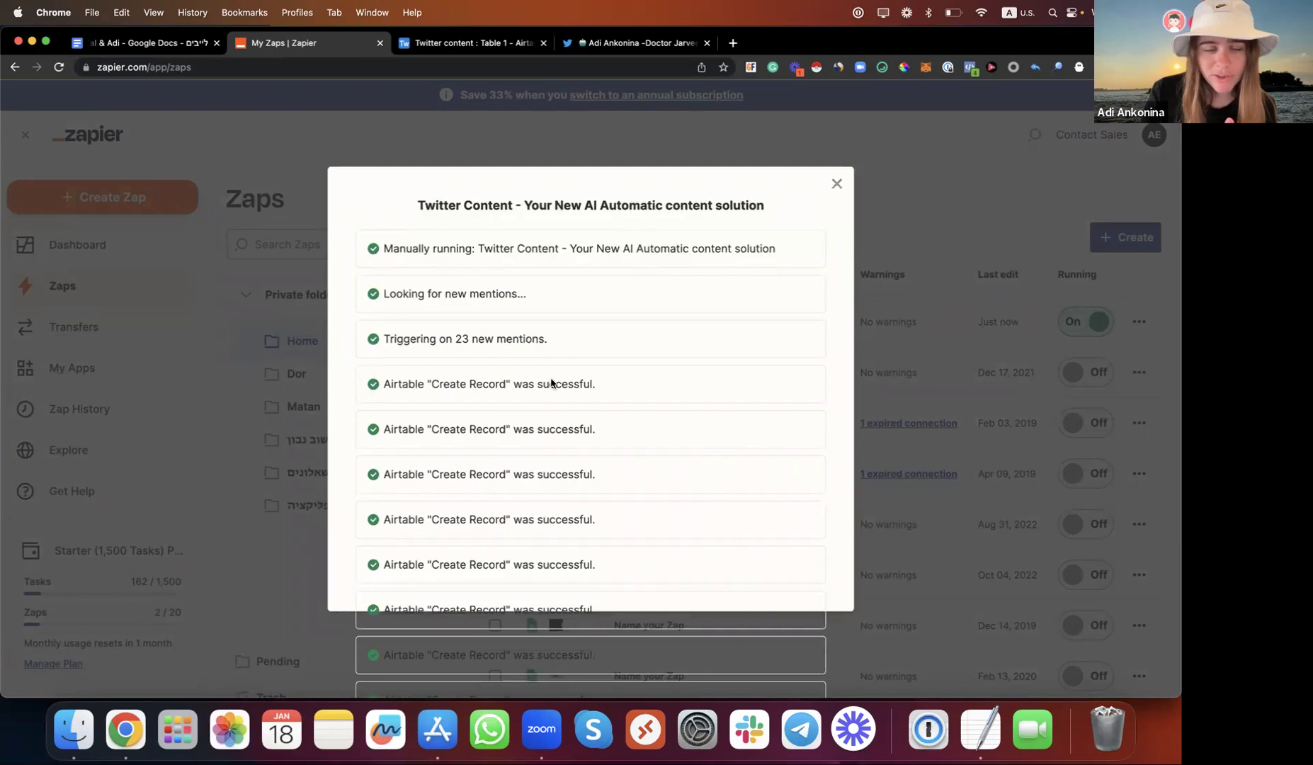
- Open the account's Twitter profile from the posted tweet, reload it and scroll the feed
left_click(593, 44)
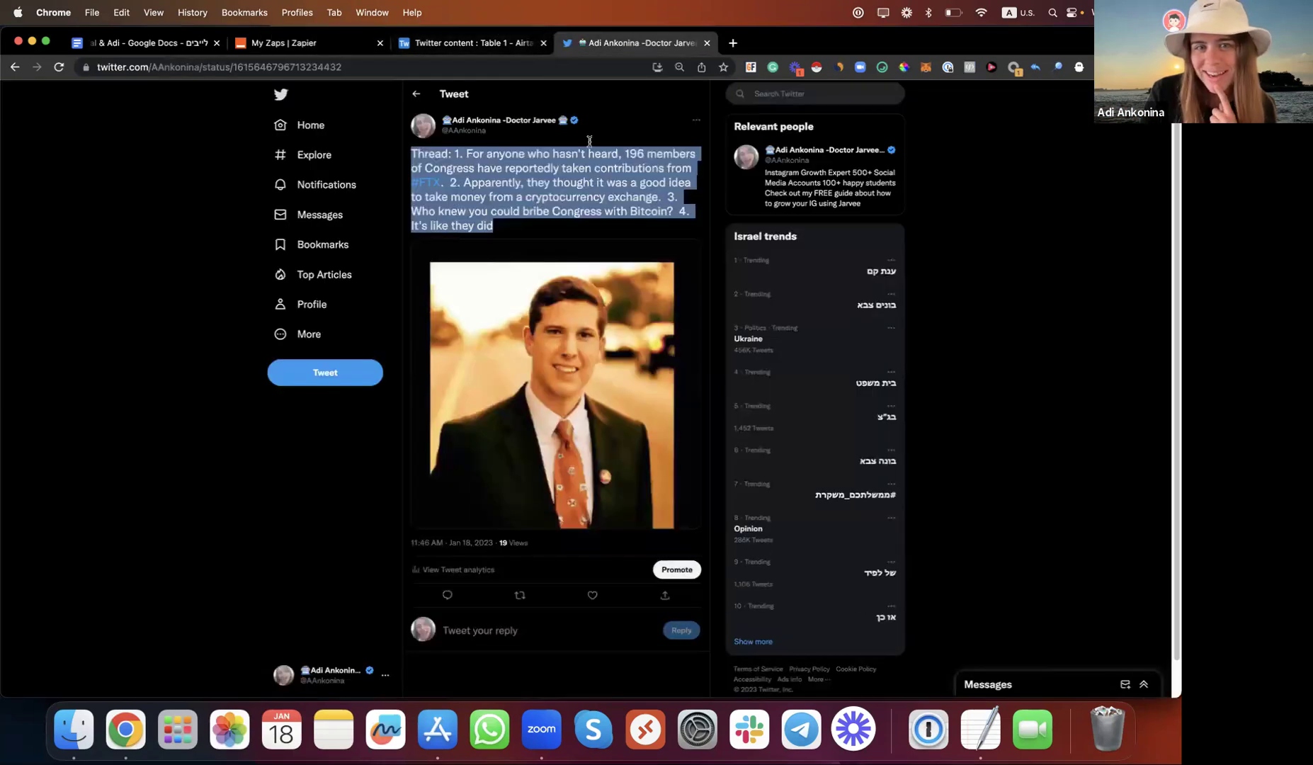
left_click(476, 120)
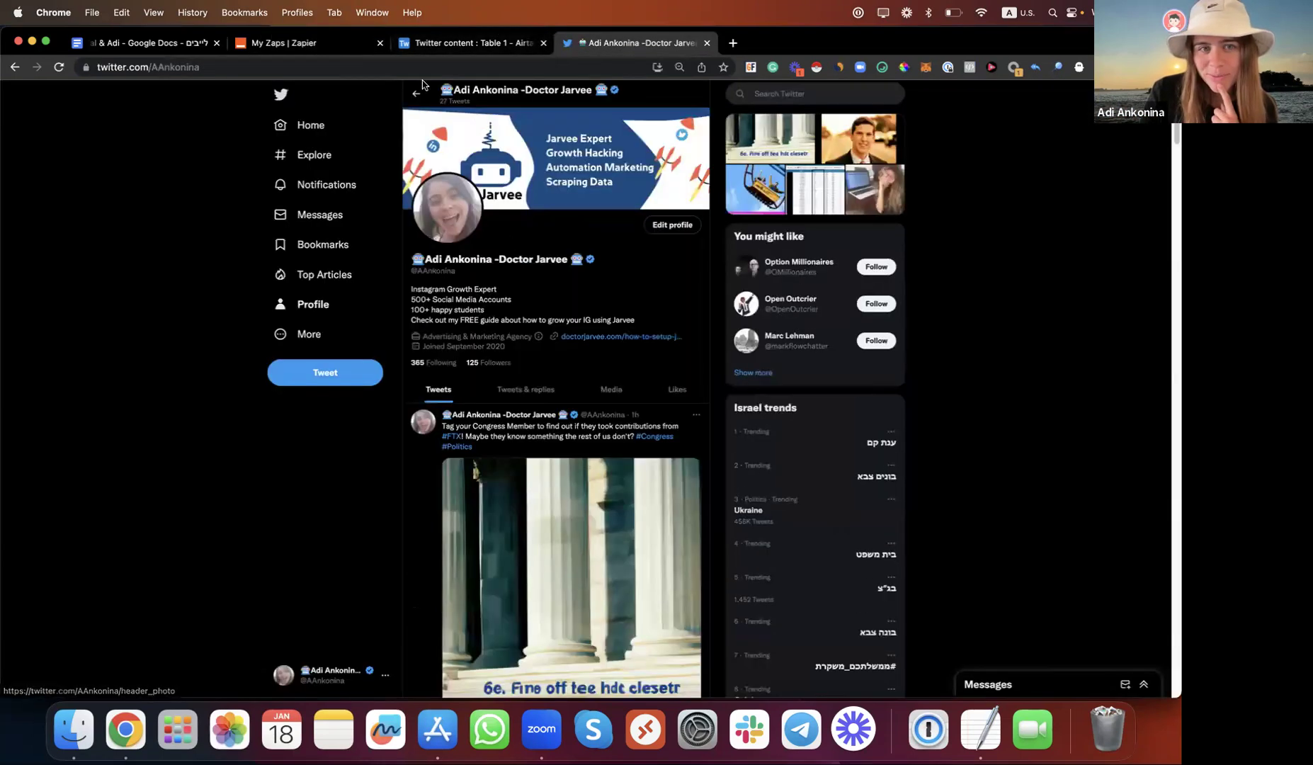
left_click(413, 66)
key("Return")
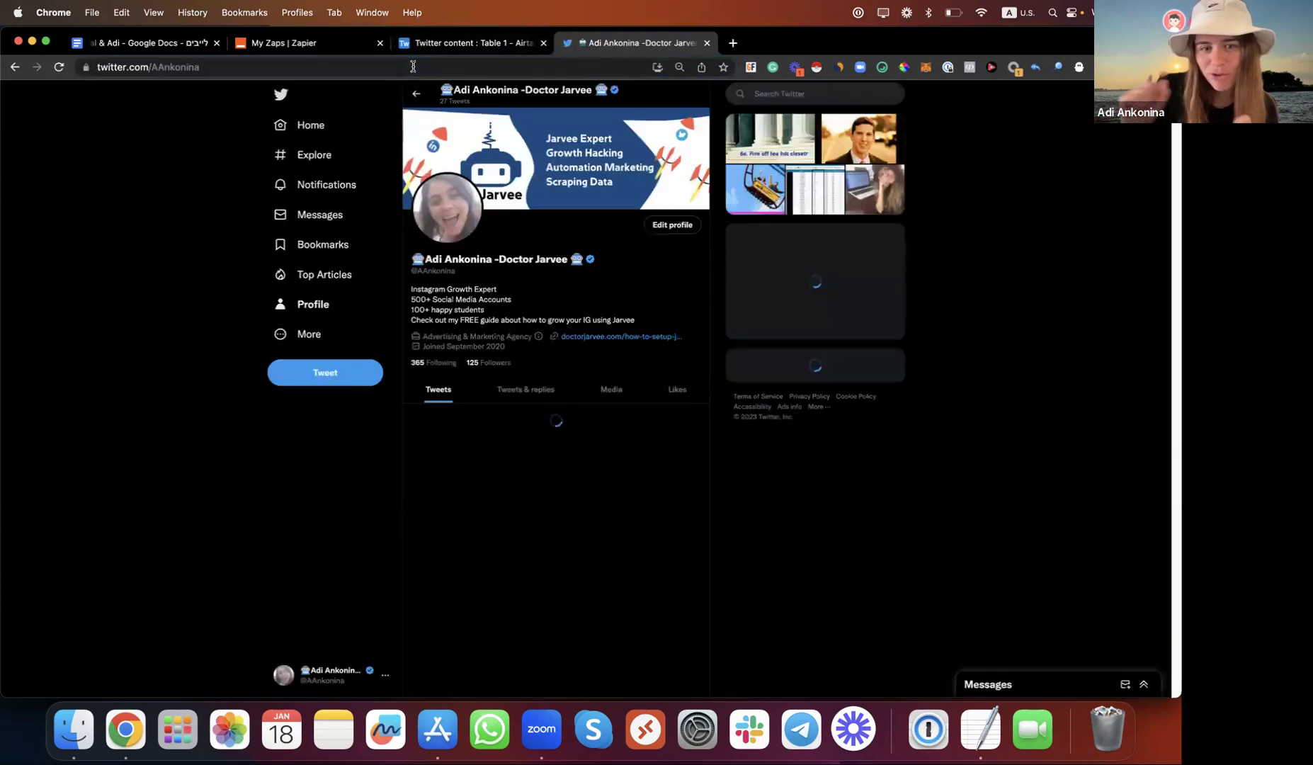
scroll(479, 253, "down", 2)
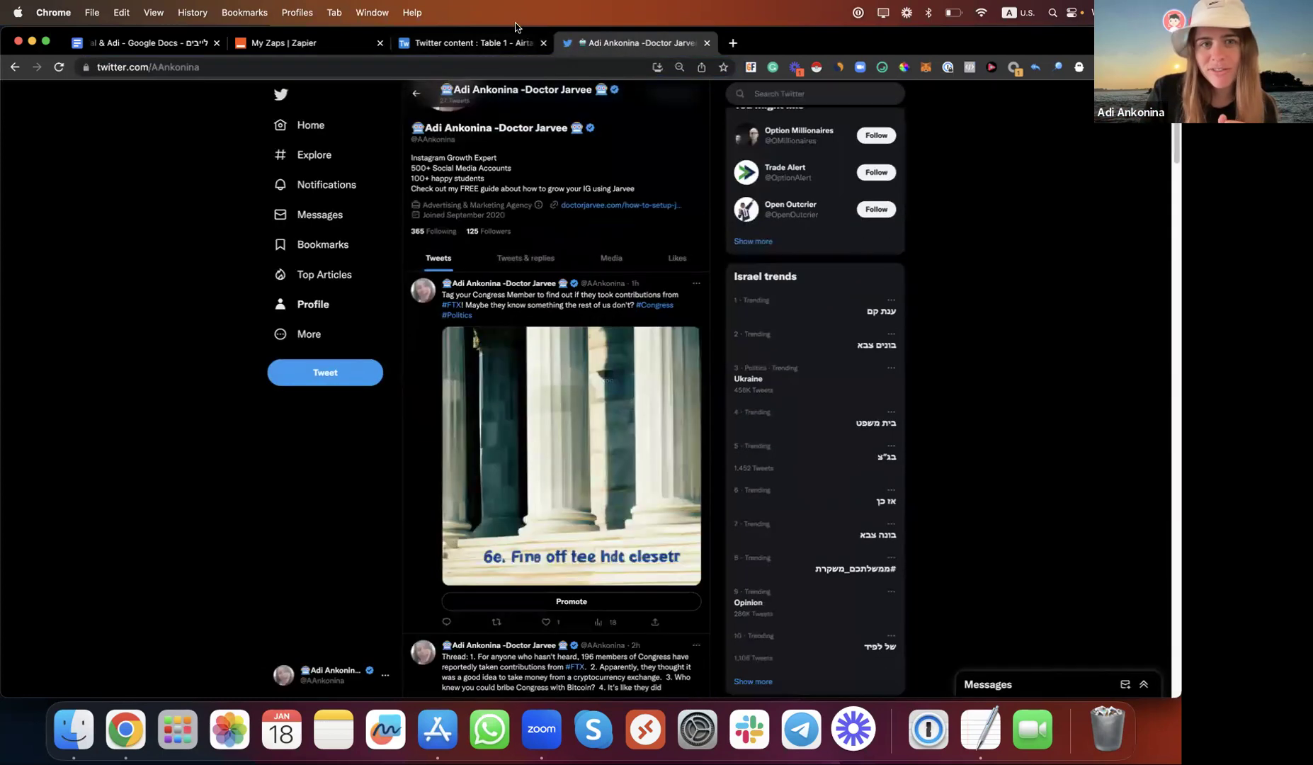
- View the Twitter Content Zap's run results listing 23 triggered mentions and created Airtable records
left_click(330, 45)
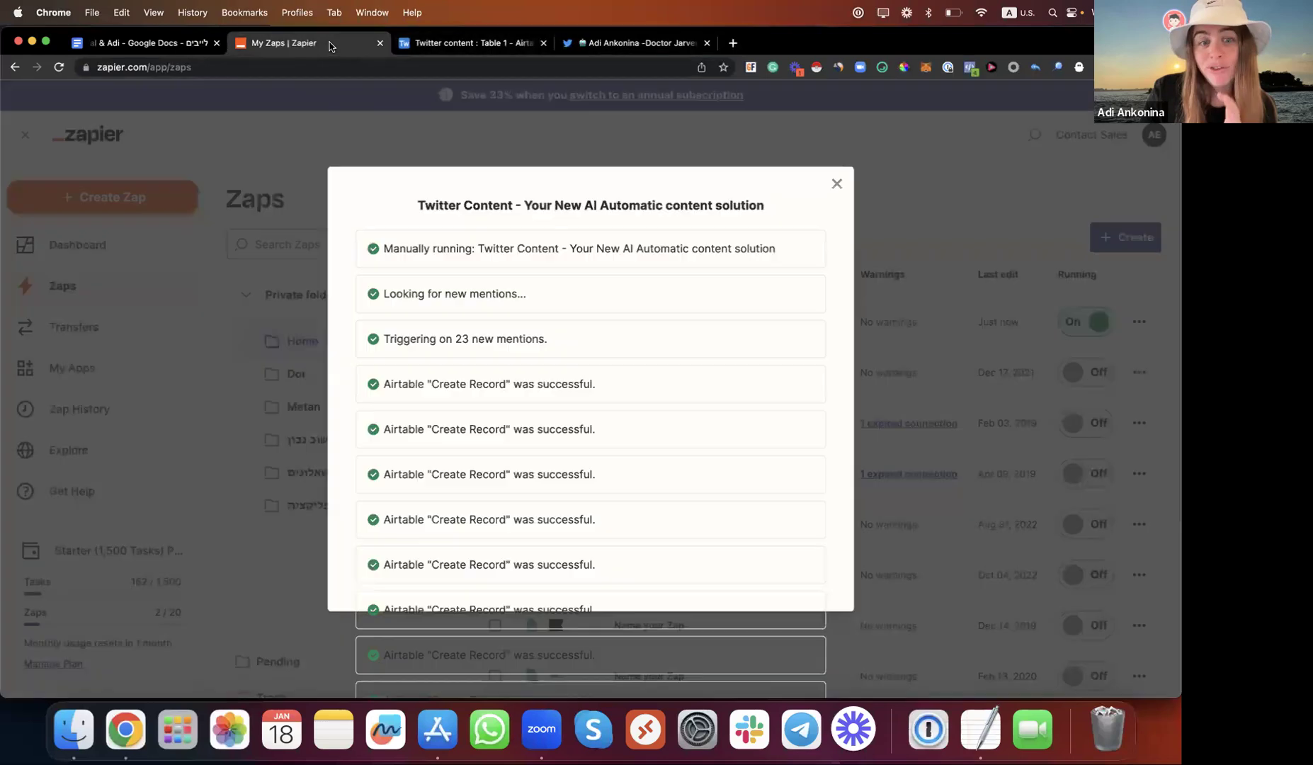